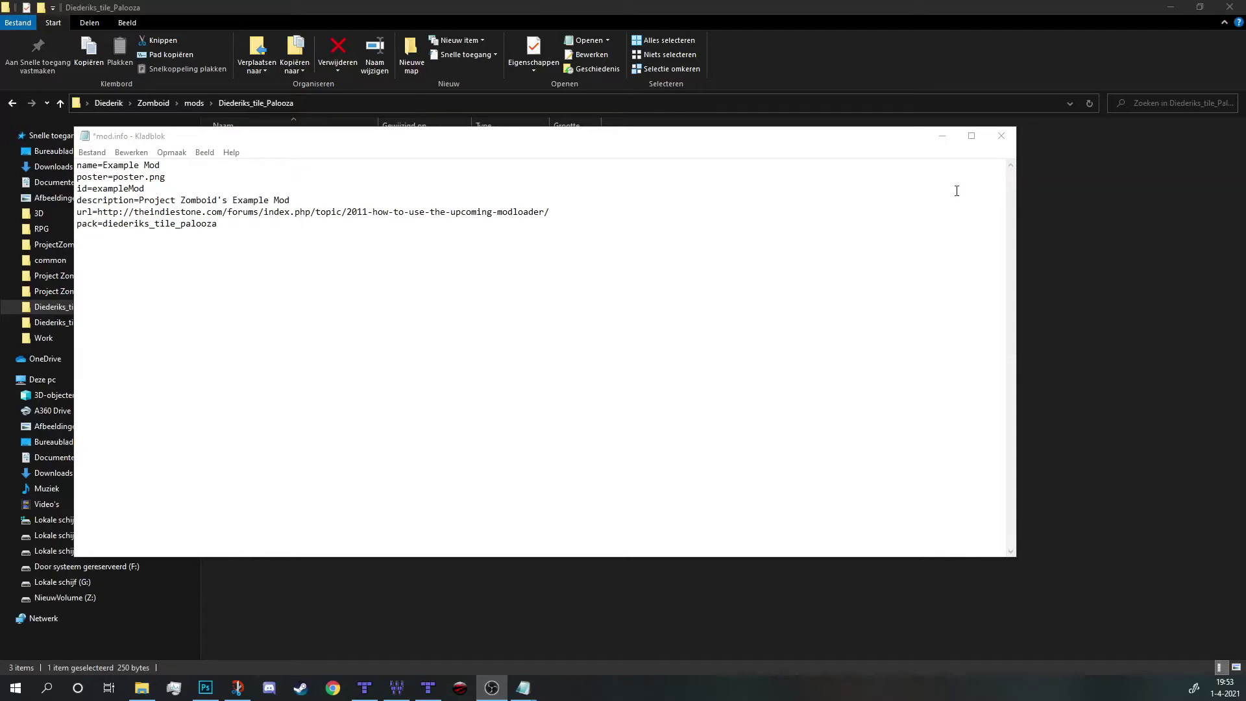
# Move the mod.info Notepad window aside and close it, discarding the unsaved edits
pyautogui.moveTo(468, 136); pyautogui.dragTo(626, 132)
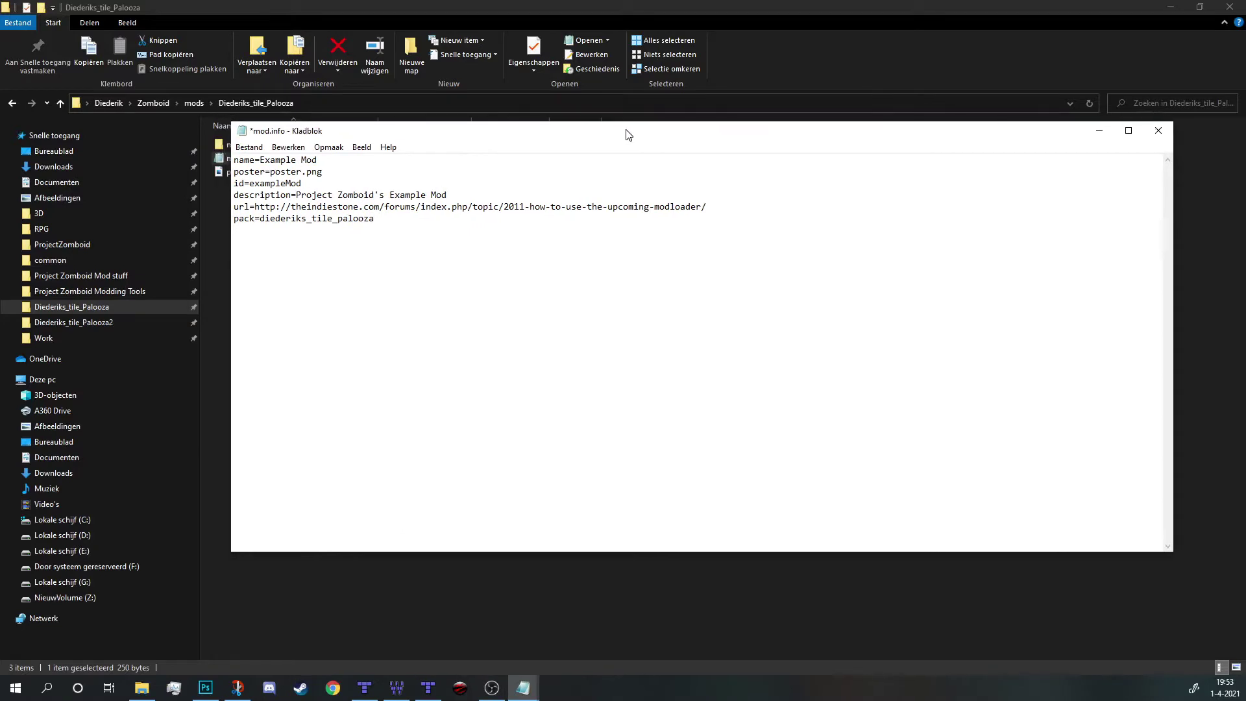
pyautogui.click(1156, 135)
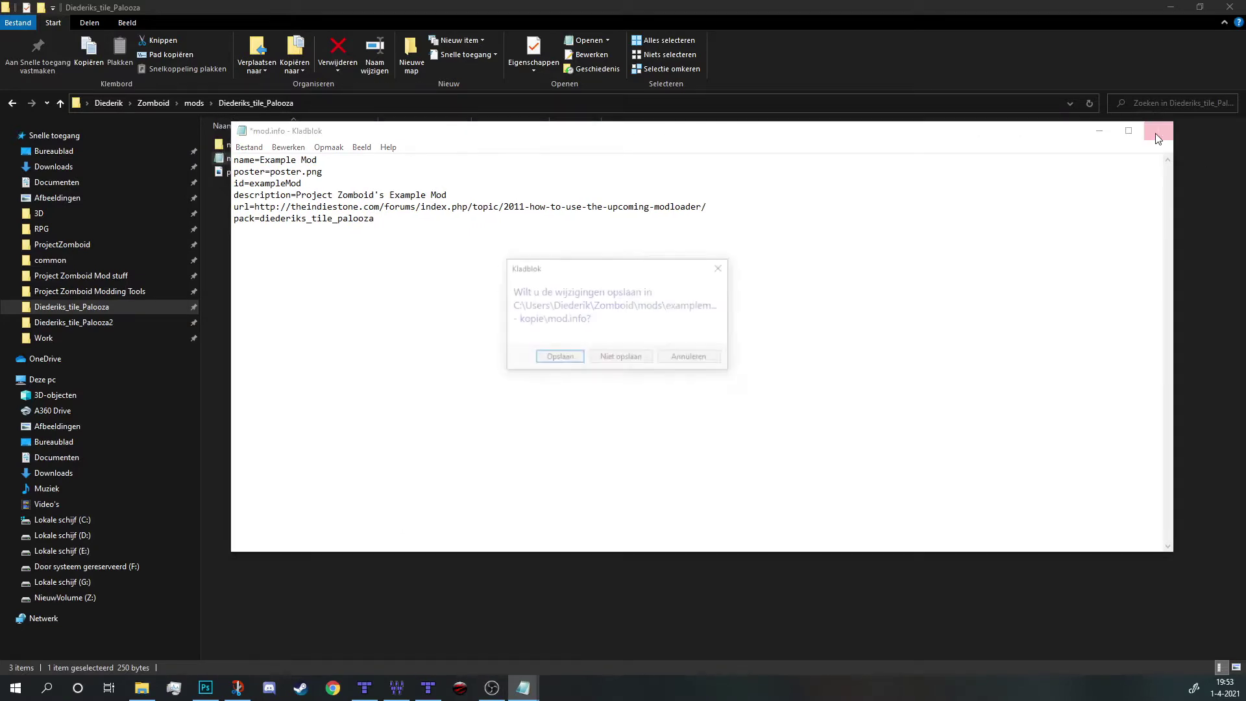
pyautogui.click(618, 361)
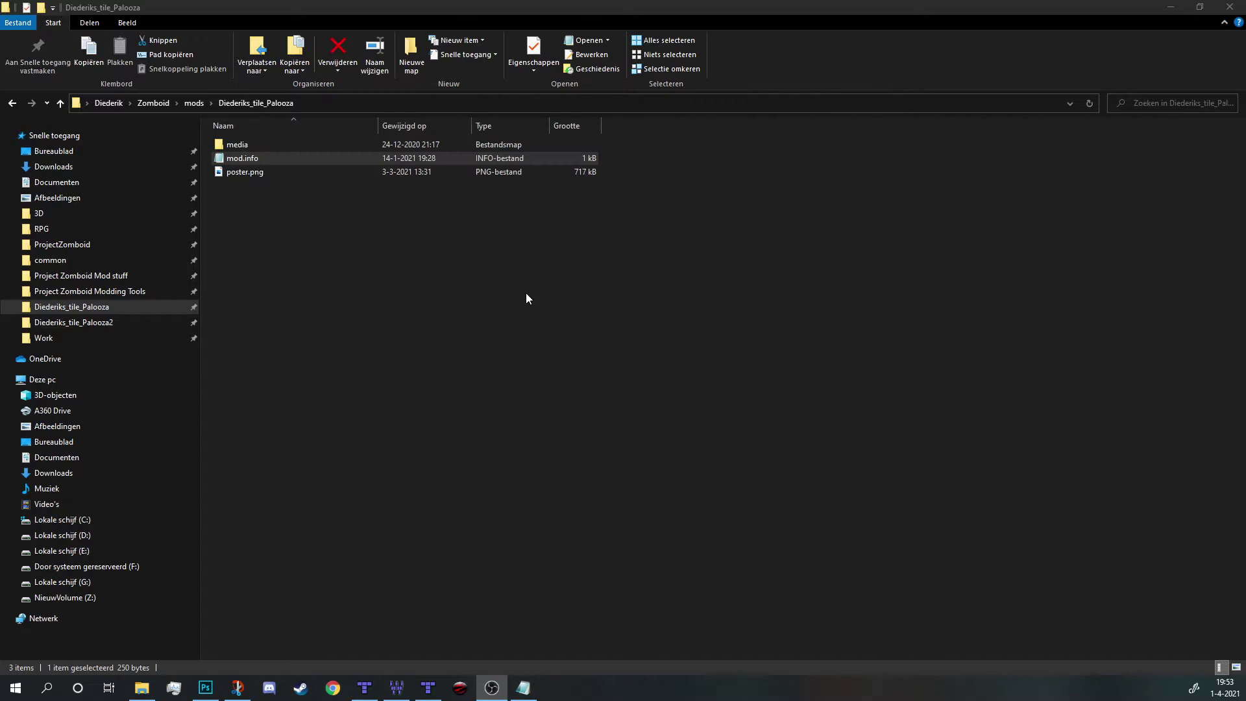
# Go to Project Zomboid Modding Tools and open its Tiles folder
pyautogui.click(151, 295)
pyautogui.doubleClick(269, 220)
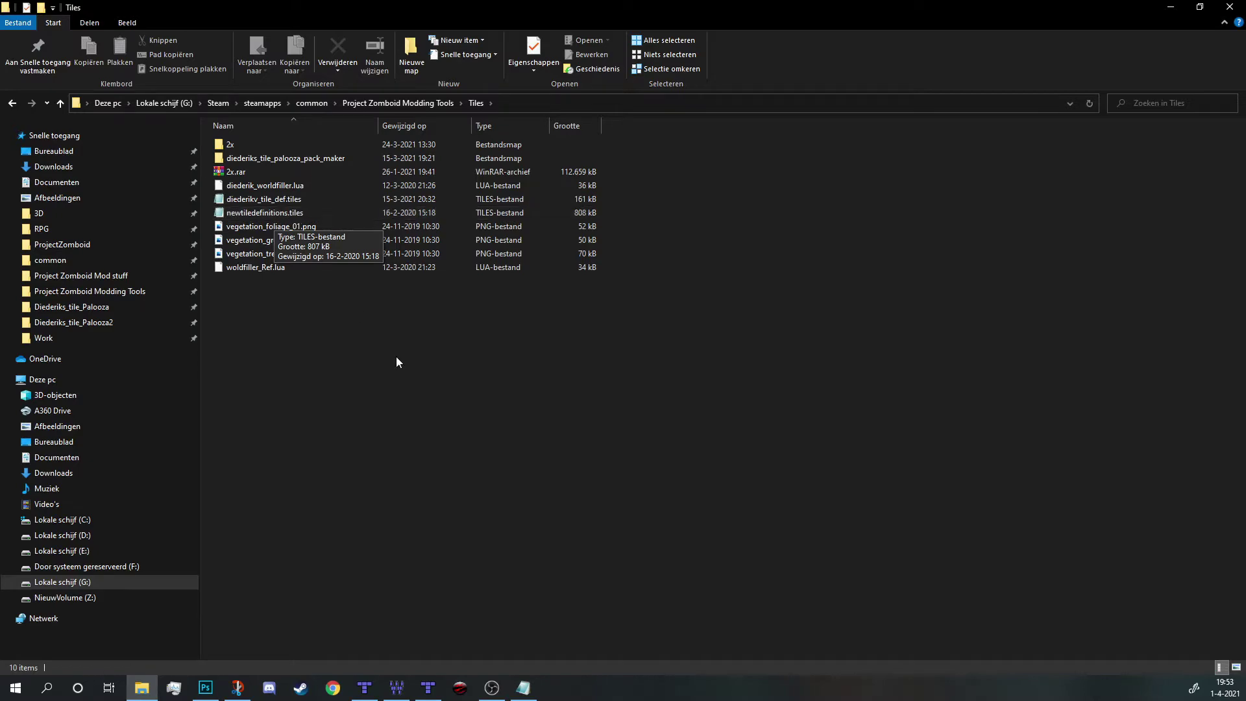
# Bring TileZed to the front and launch Tools > Tile Properties (.tiles)
pyautogui.click(429, 687)
pyautogui.scroll(-3, 525, 357)
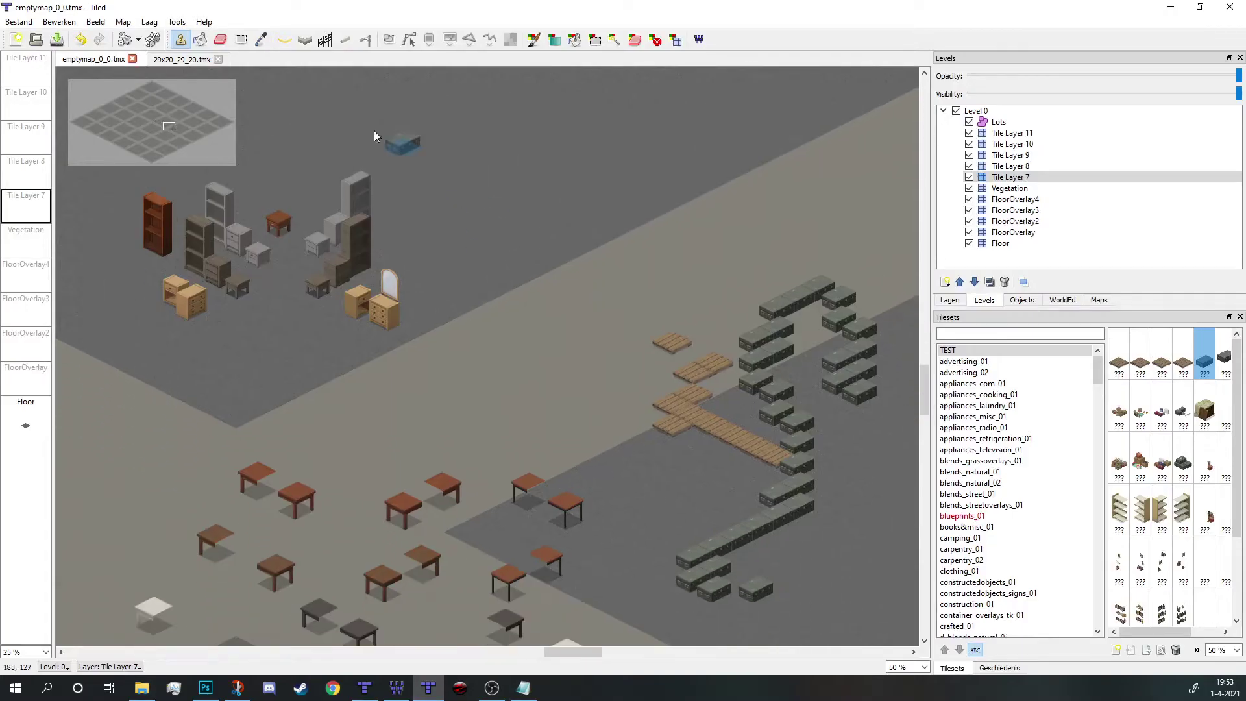
pyautogui.click(176, 22)
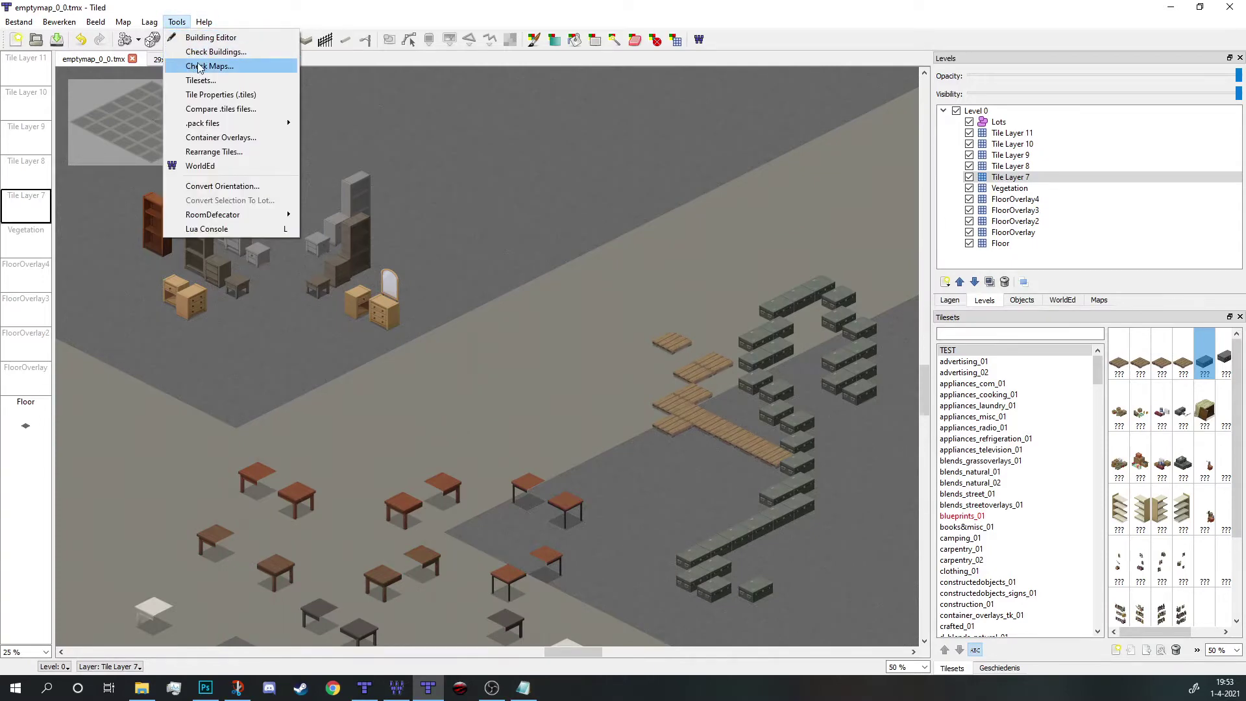
pyautogui.click(251, 95)
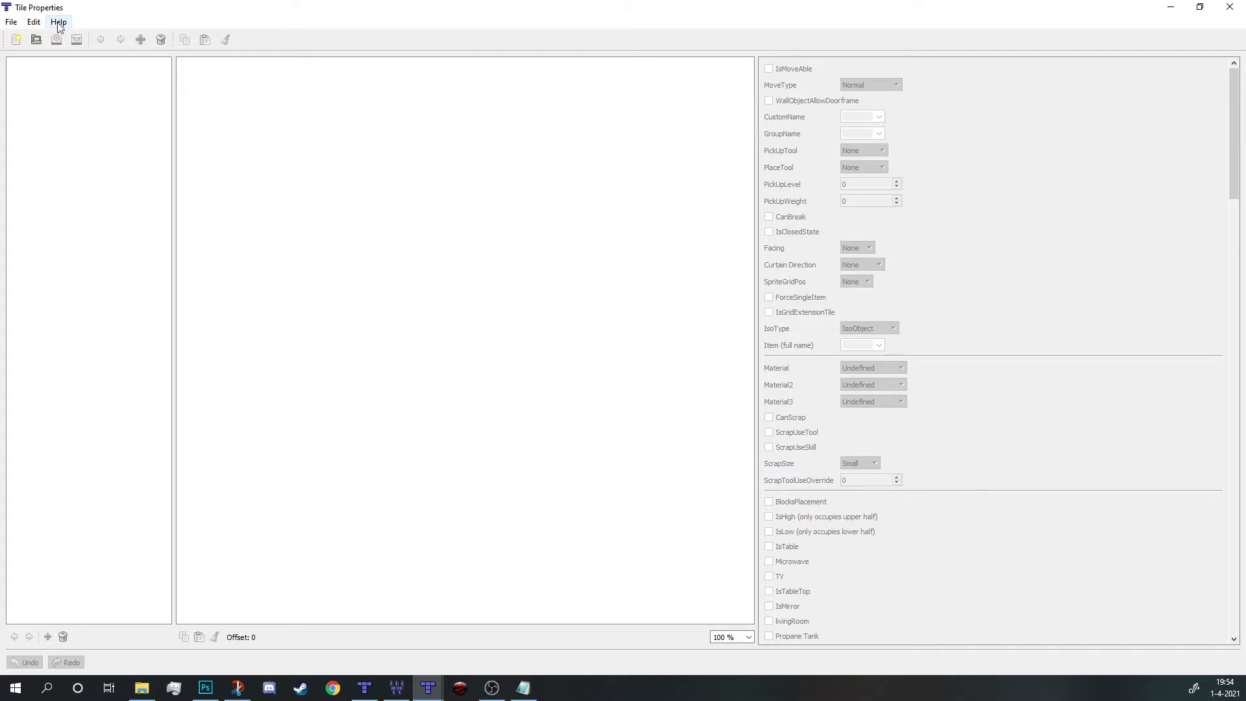
pyautogui.moveTo(429, 693)
pyautogui.click(11, 22)
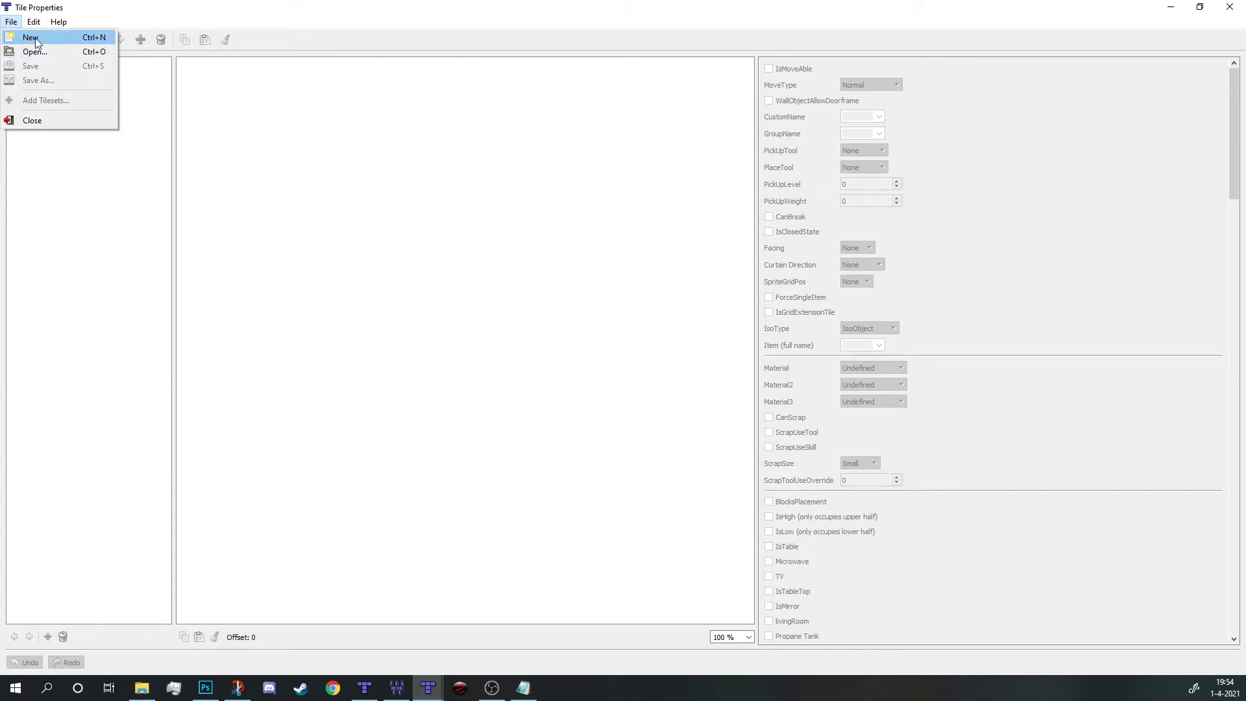
pyautogui.click(33, 38)
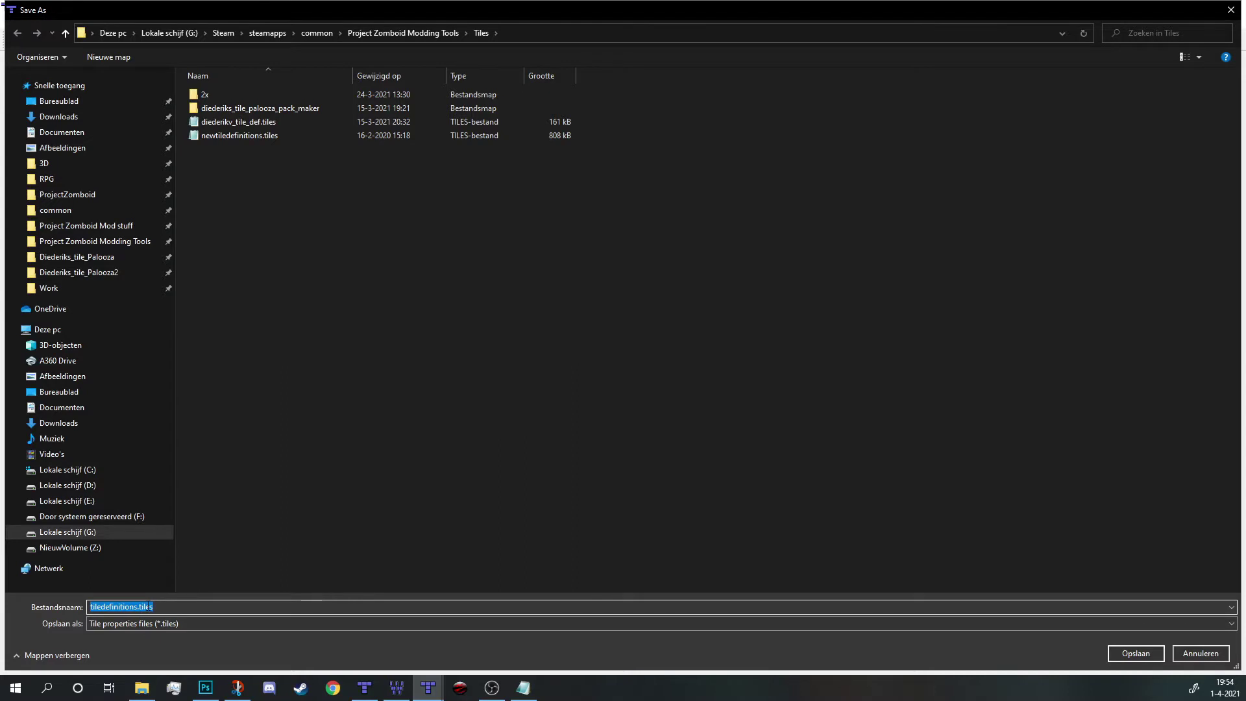
pyautogui.click(1231, 10)
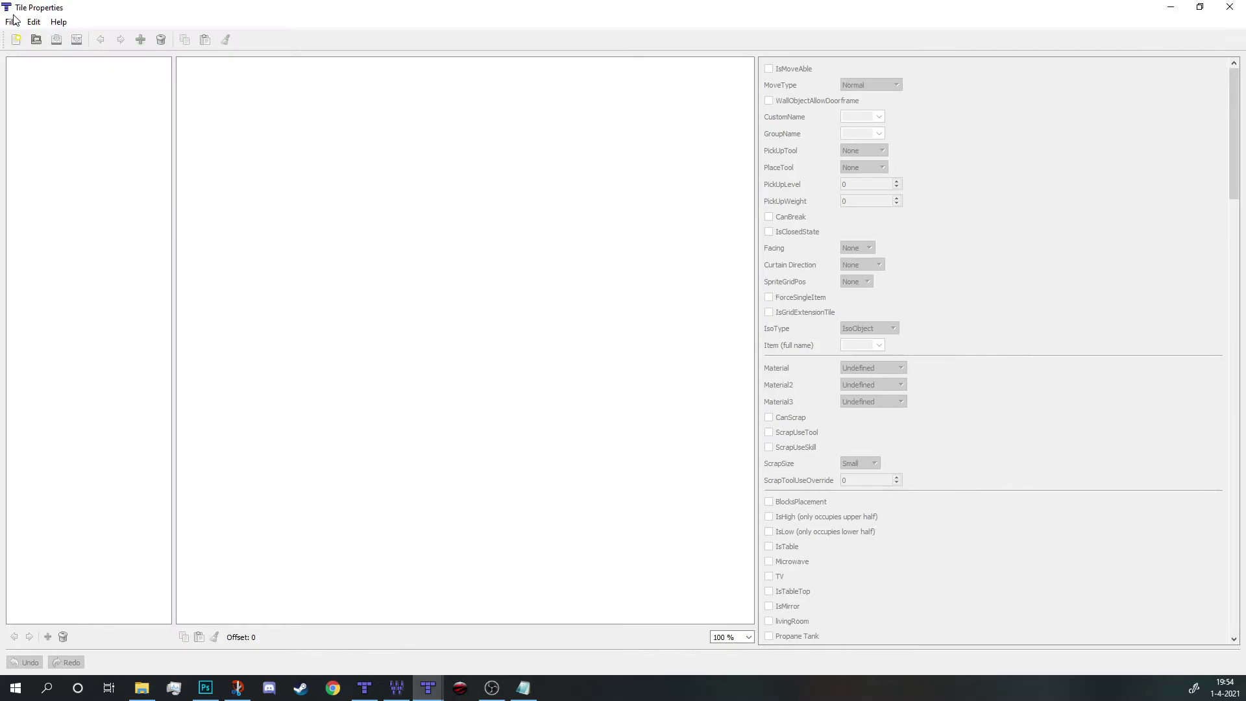
# Open diederikv_tile_def.tiles, view walls_double_window_ddd_01, and dismiss the Add Tilesets picker unchanged
pyautogui.click(13, 20)
pyautogui.click(32, 52)
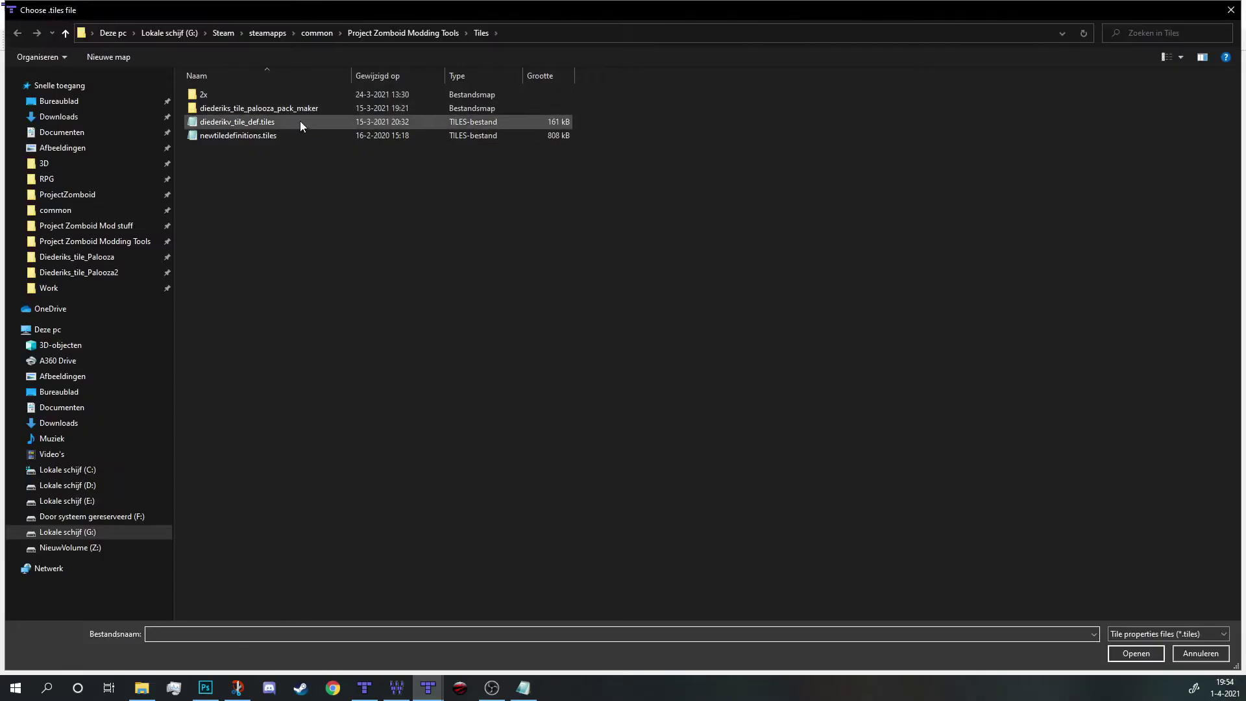
pyautogui.doubleClick(300, 121)
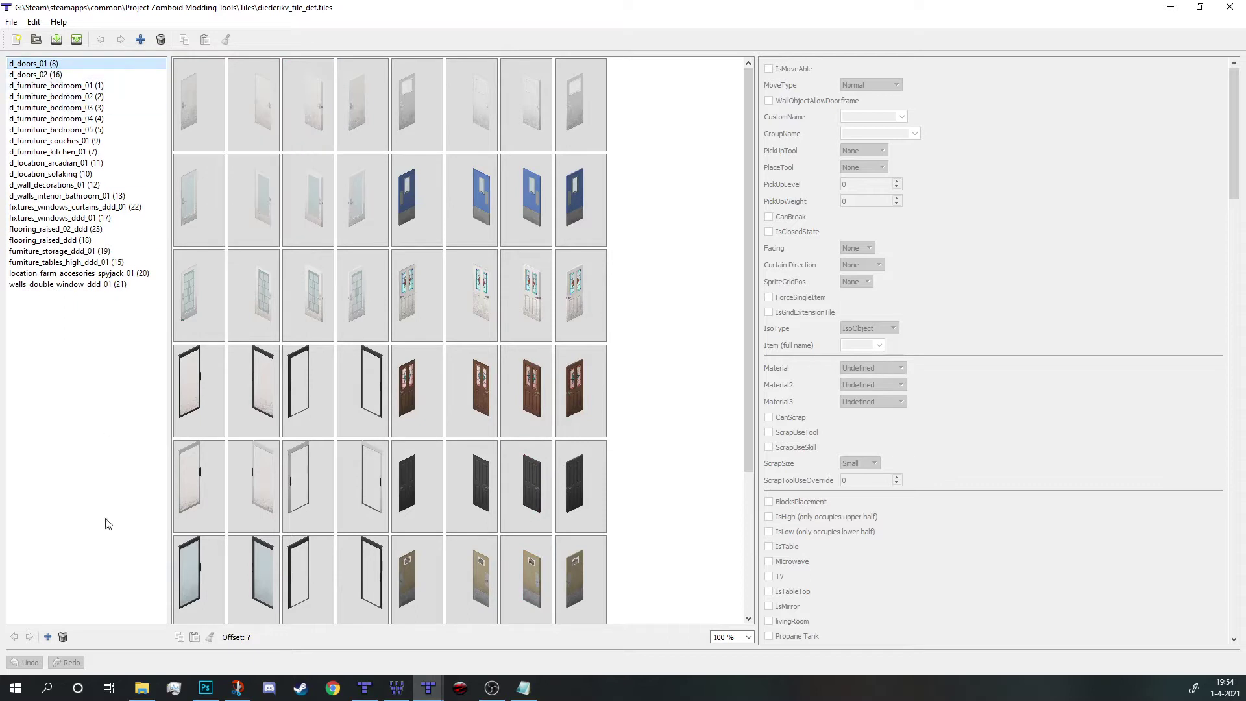
pyautogui.click(65, 286)
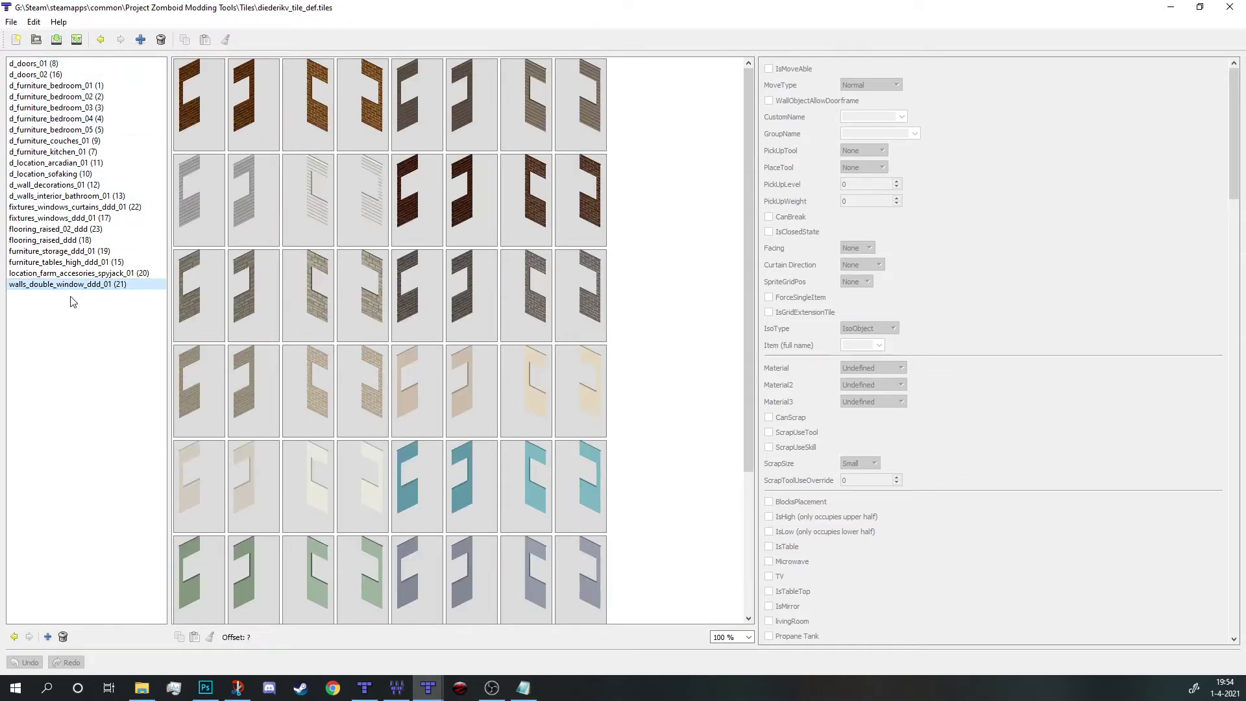
pyautogui.click(48, 638)
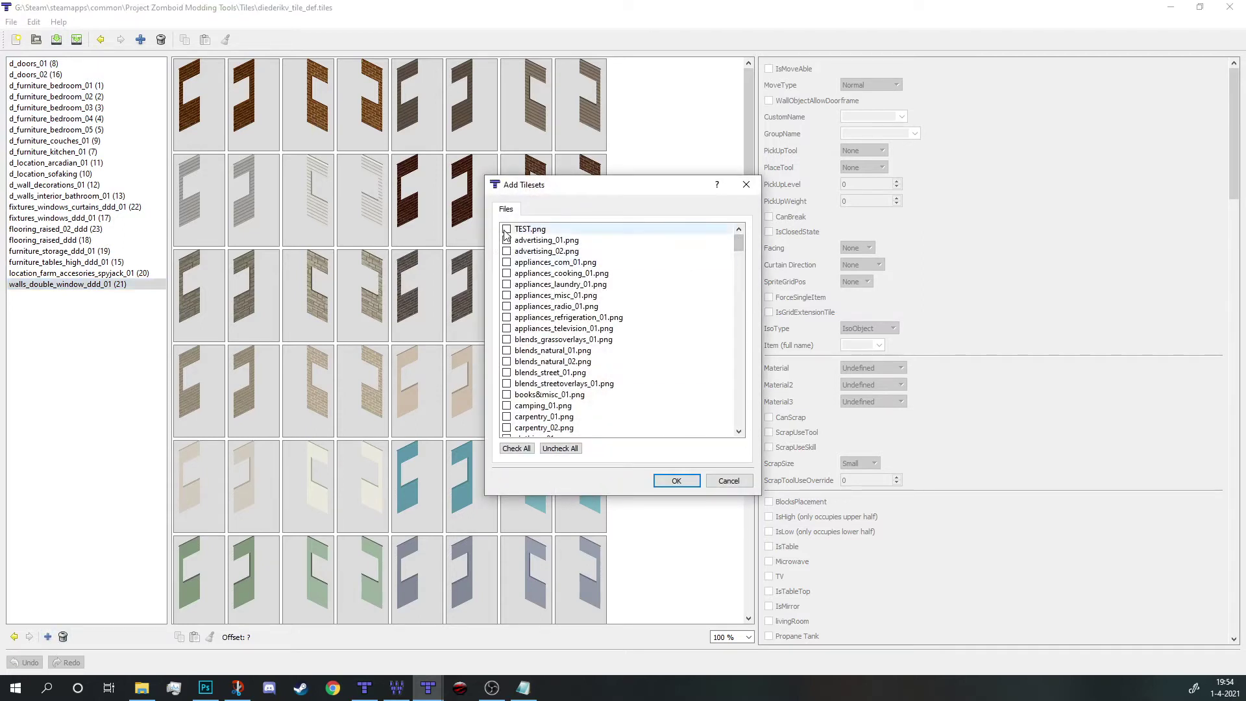
pyautogui.click(739, 482)
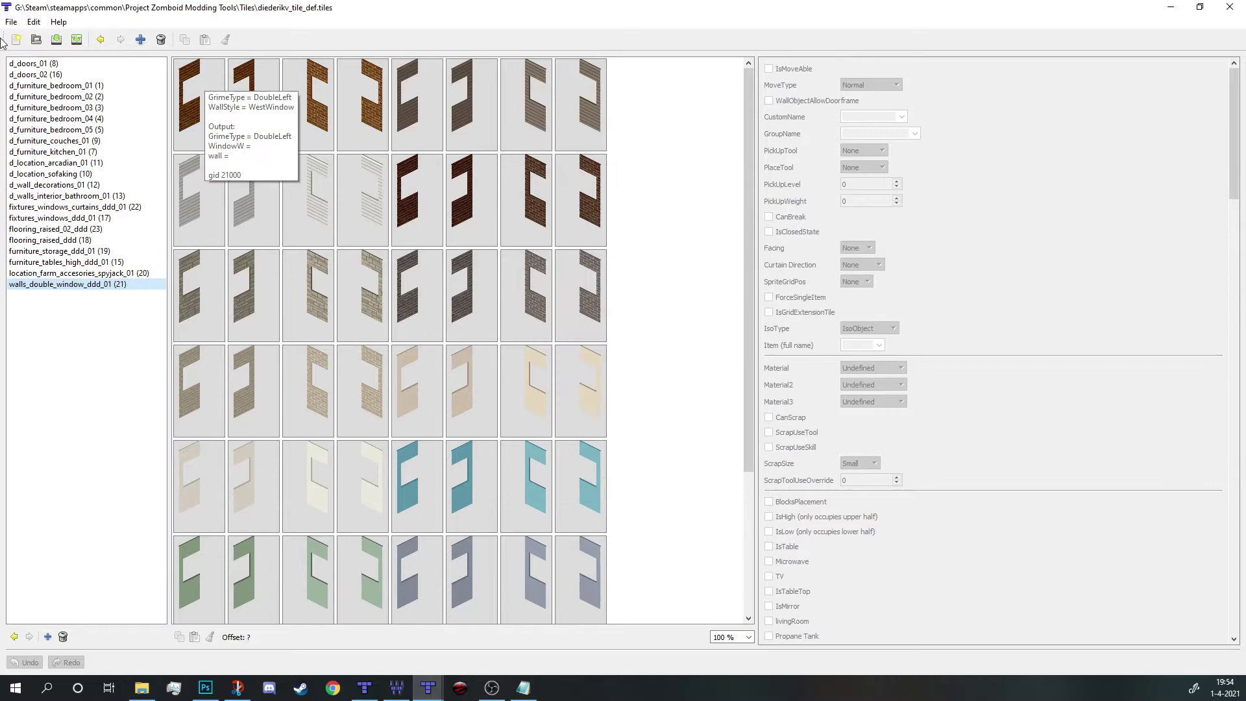
# Start a Save As under the name 'Tutori', then abandon it
pyautogui.click(11, 22)
pyautogui.click(30, 74)
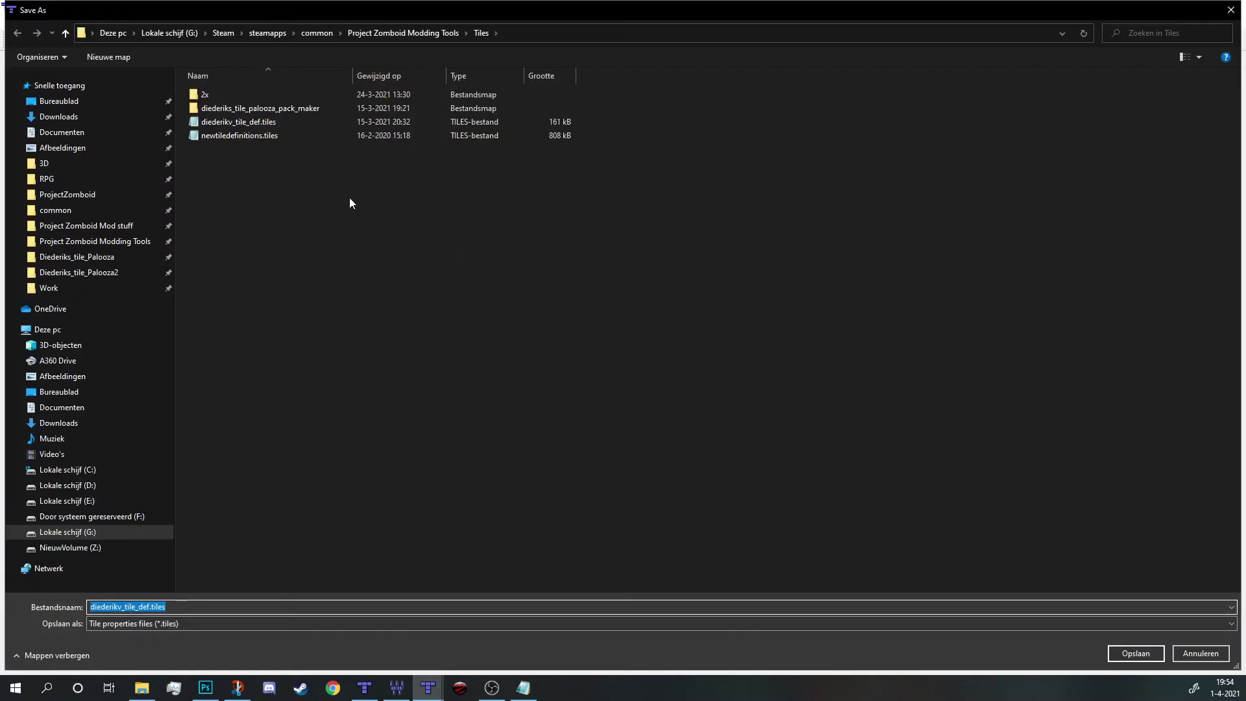
pyautogui.write('Tutorial')
pyautogui.press('Return')
# Create a new file named Tutorial.tiles and add the TEST.png tileset with its pallet, crate and shelf tiles
pyautogui.click(11, 21)
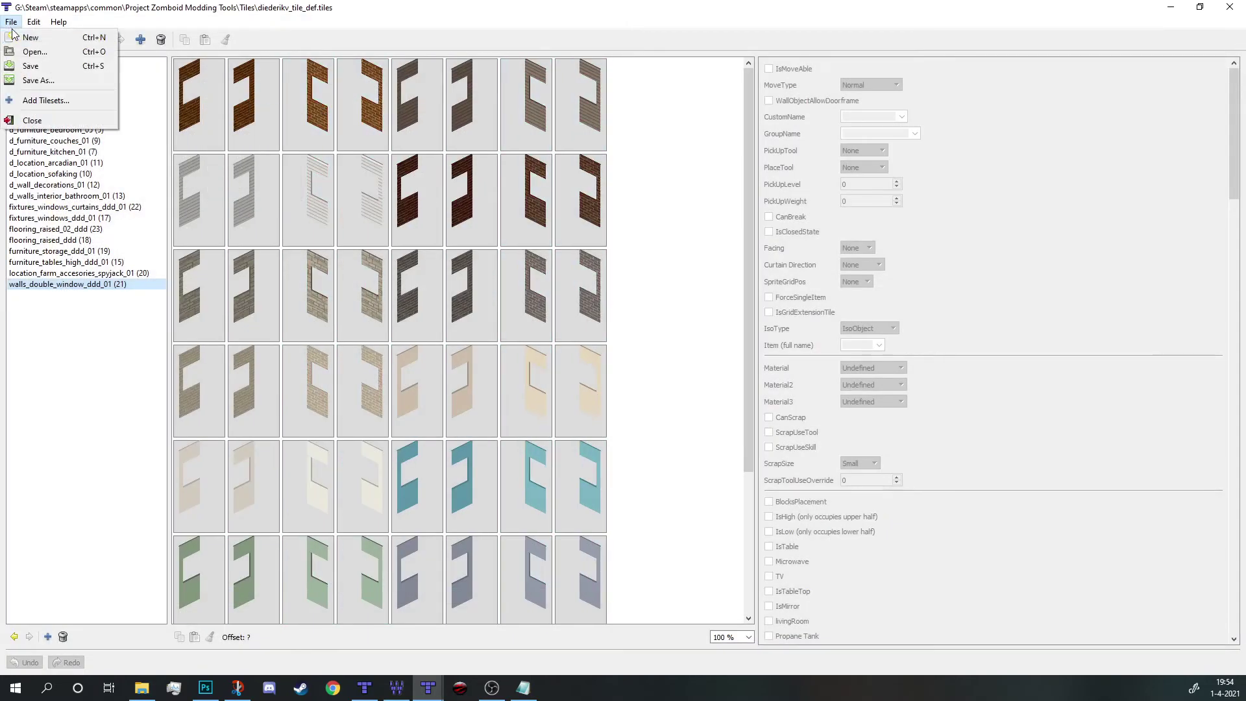
pyautogui.click(22, 40)
pyautogui.write('Tutorial')
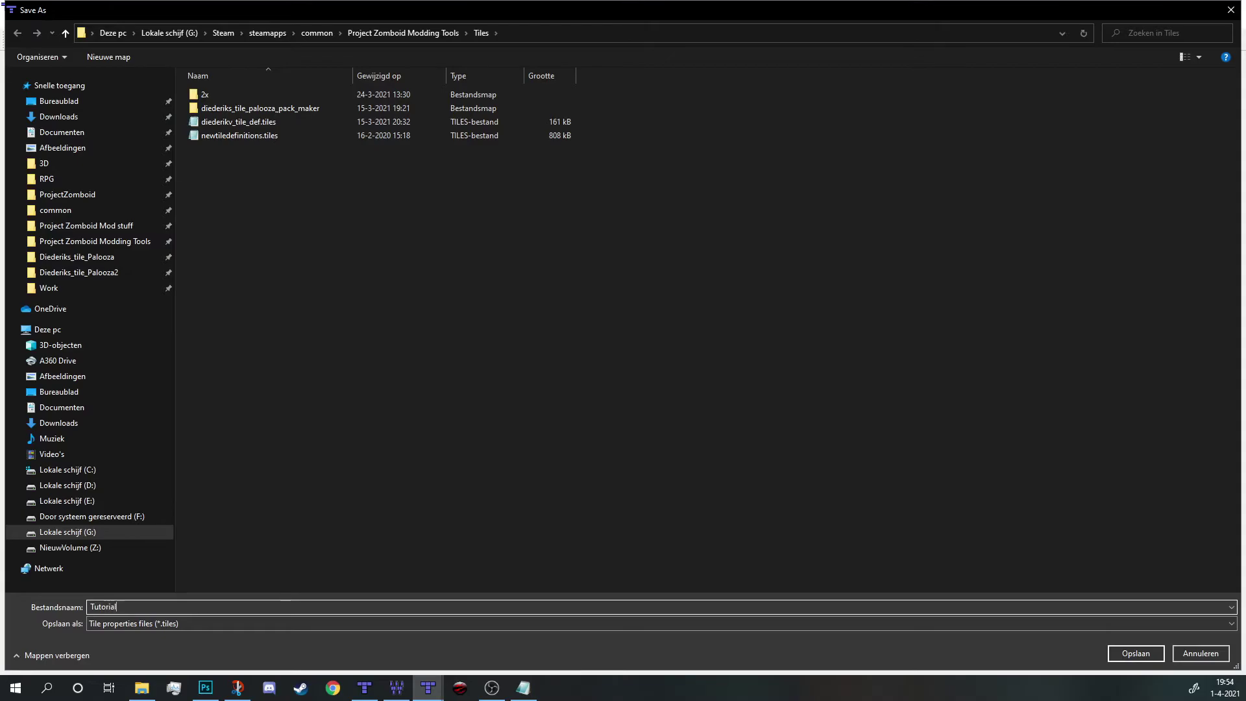
pyautogui.press('Return')
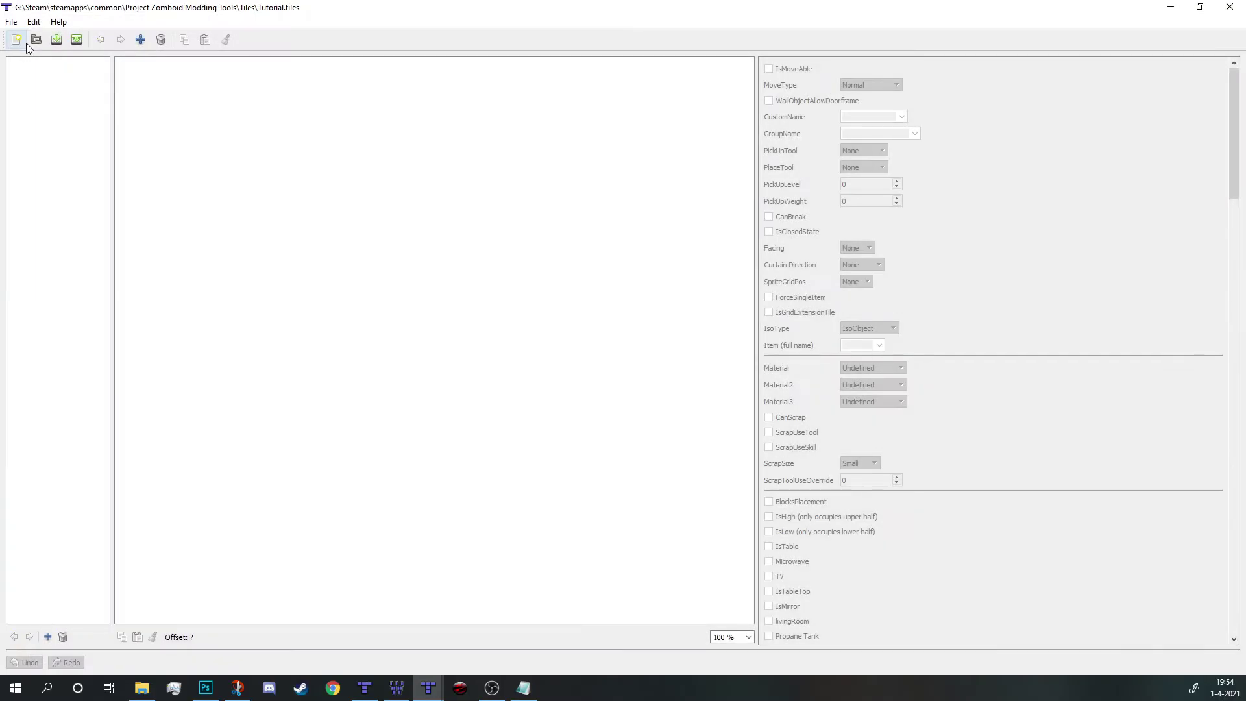
pyautogui.click(48, 637)
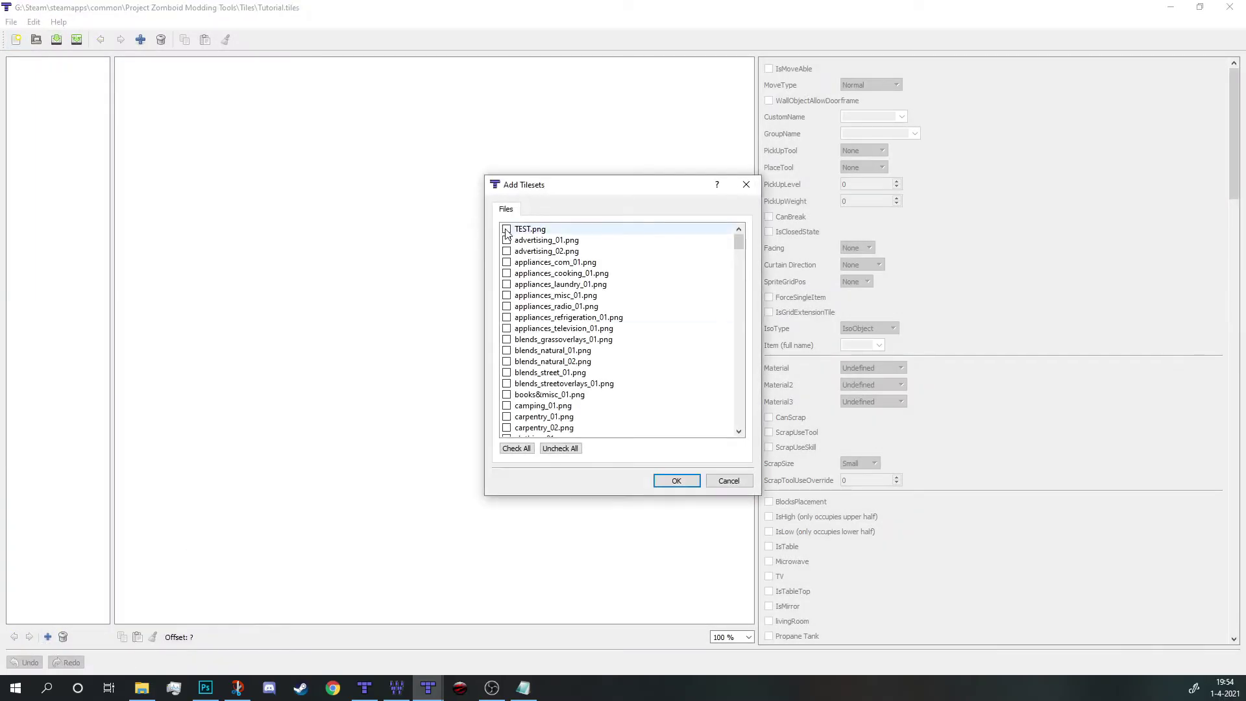
pyautogui.click(677, 480)
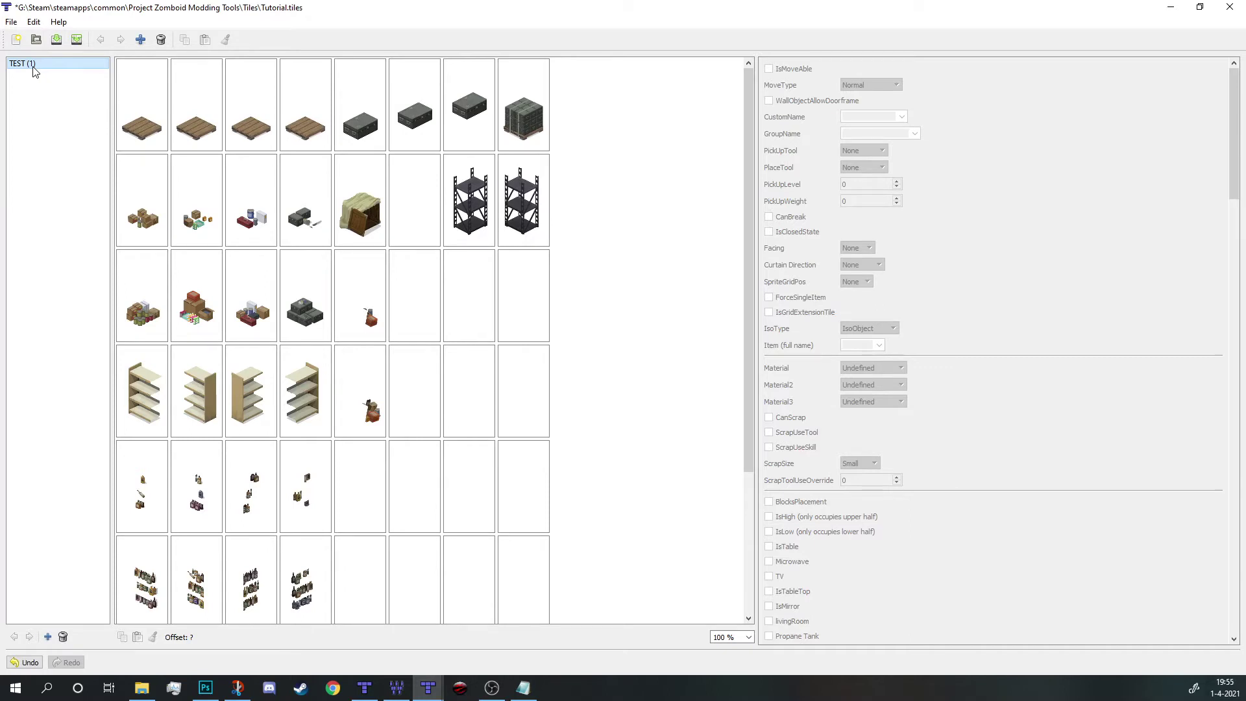
pyautogui.scroll(-2, 524, 353)
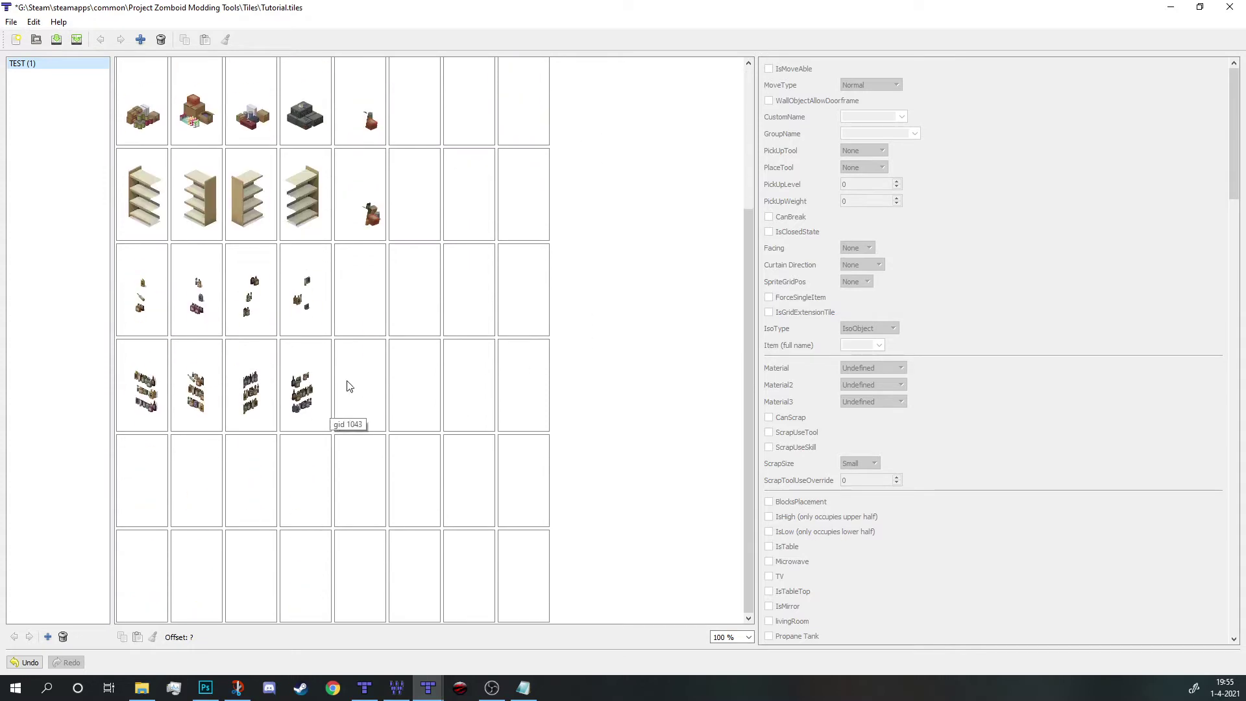
pyautogui.scroll(2, 425, 375)
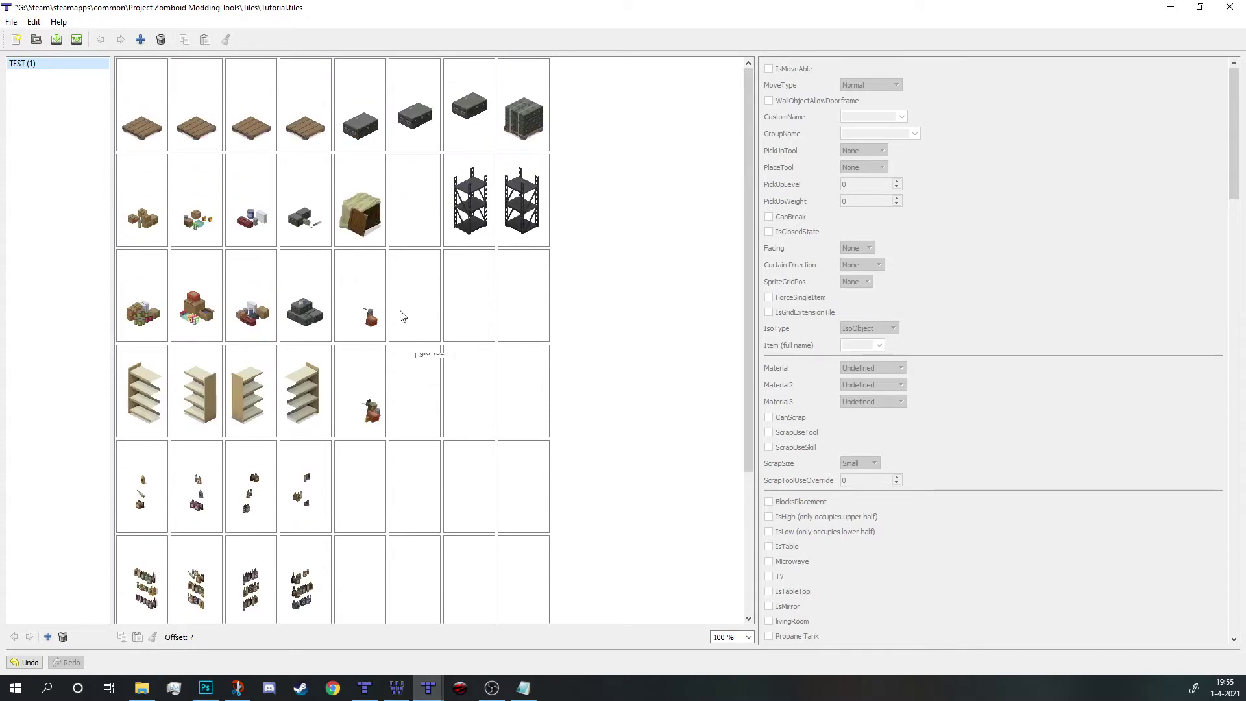
pyautogui.click(150, 133)
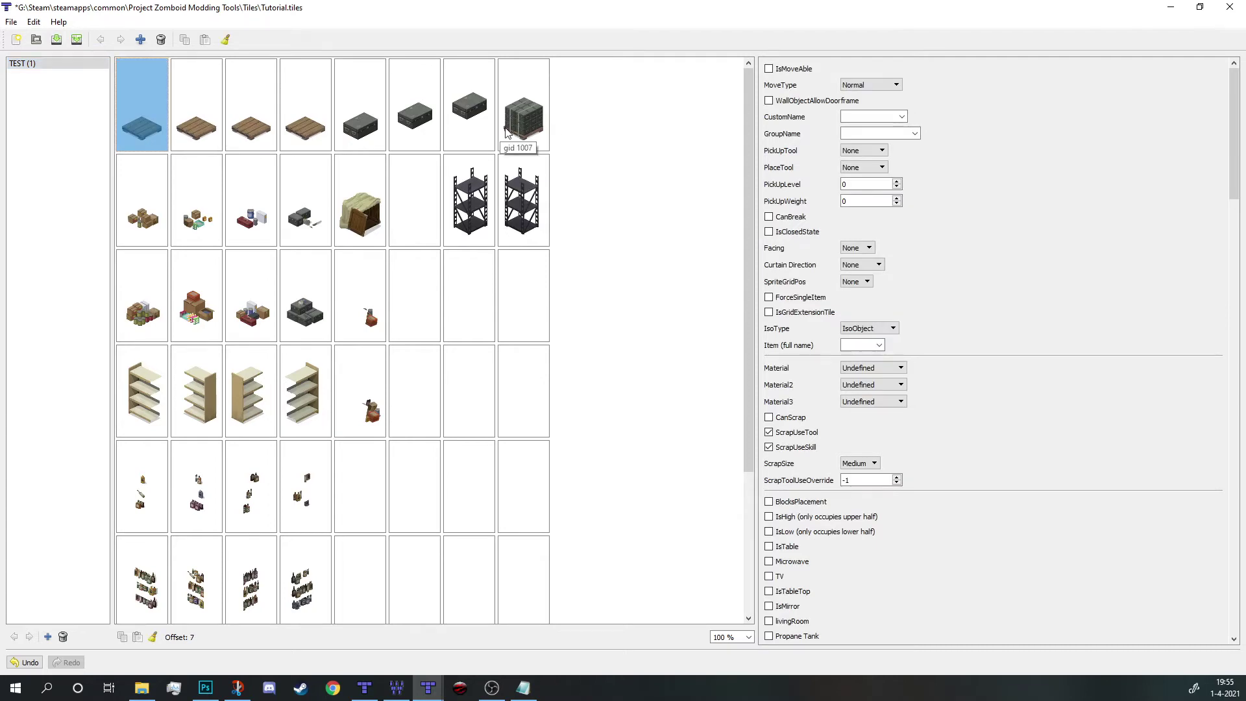
pyautogui.scroll(-8, 957, 77)
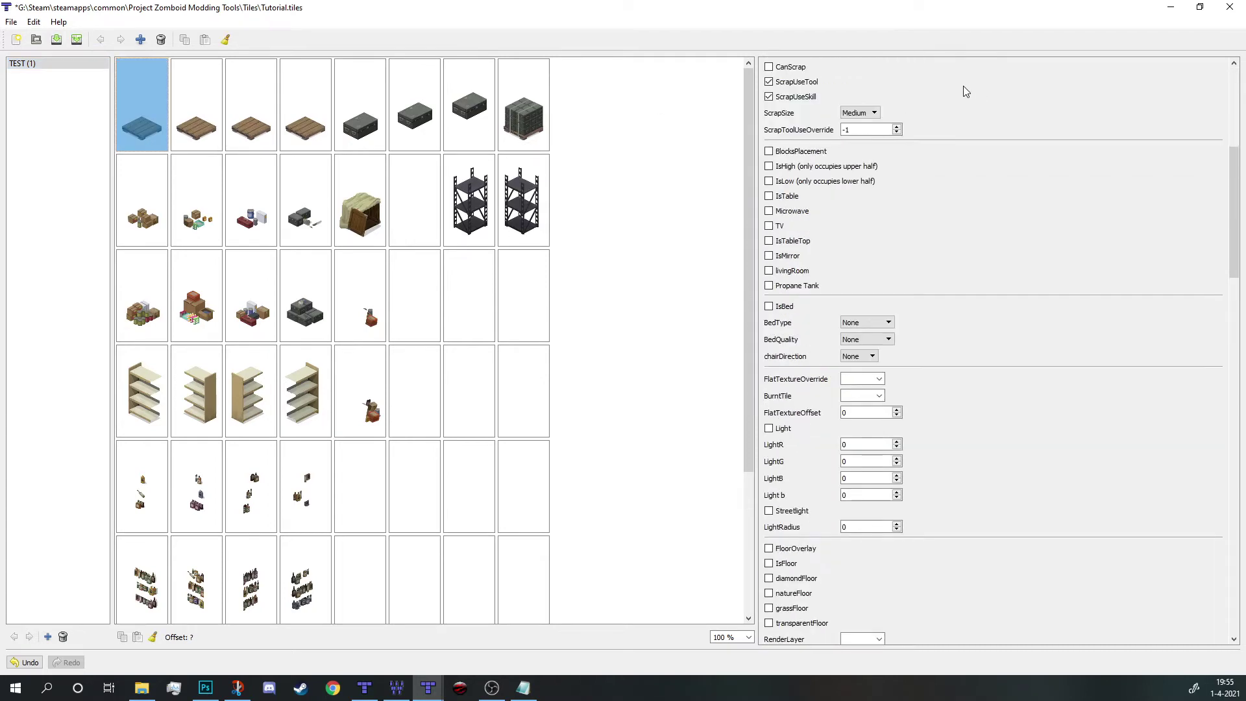
pyautogui.scroll(-20, 964, 86)
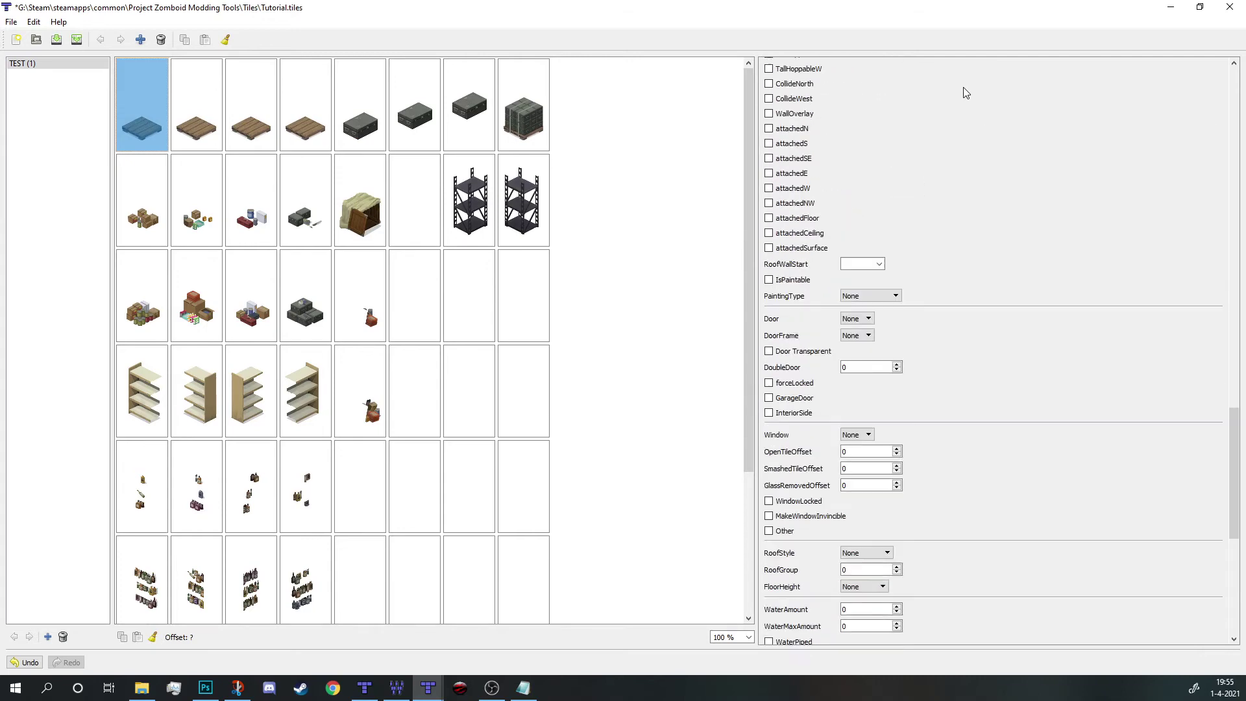
pyautogui.scroll(-10, 963, 87)
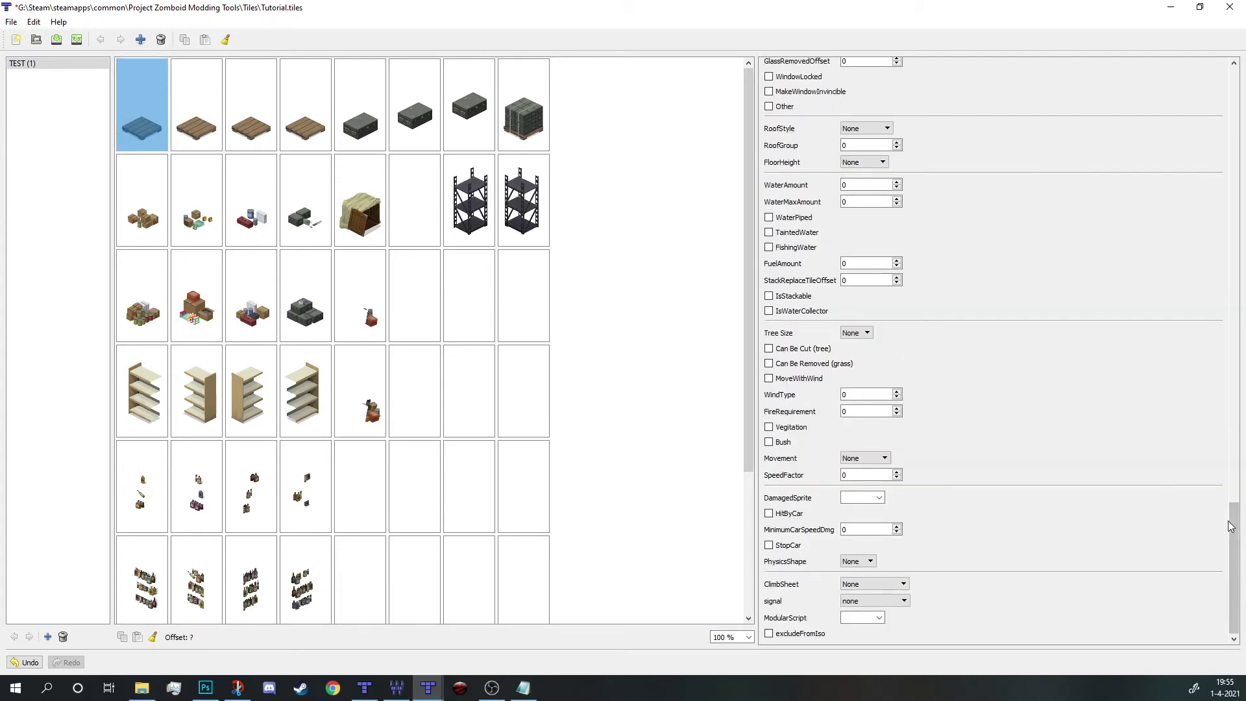
pyautogui.moveTo(1231, 525); pyautogui.dragTo(1199, 45)
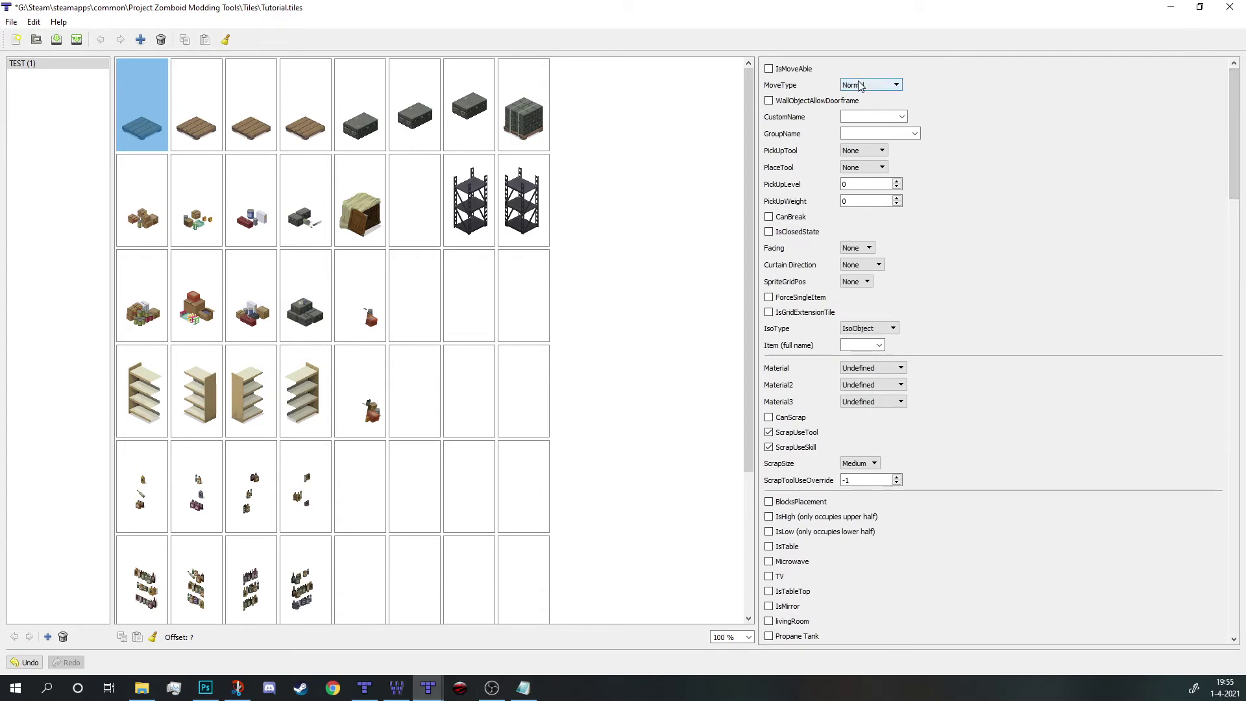
pyautogui.scroll(-10, 916, 251)
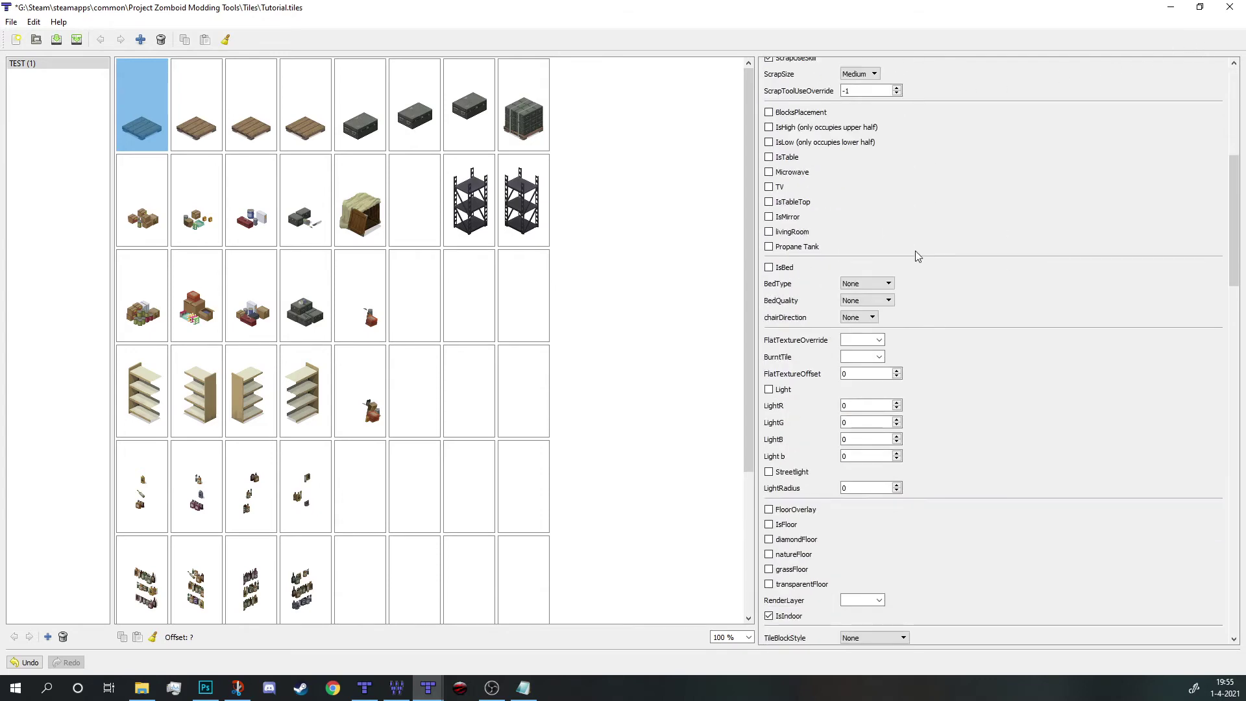
pyautogui.scroll(10, 915, 251)
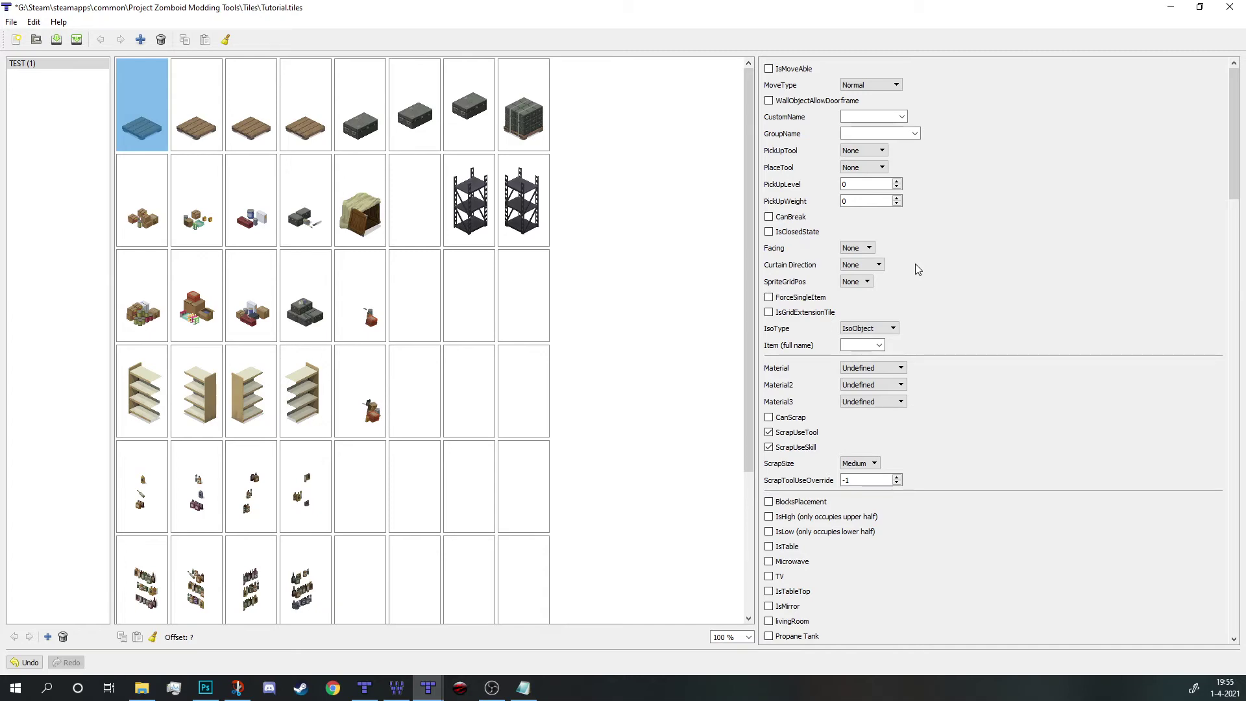
pyautogui.scroll(-10, 854, 78)
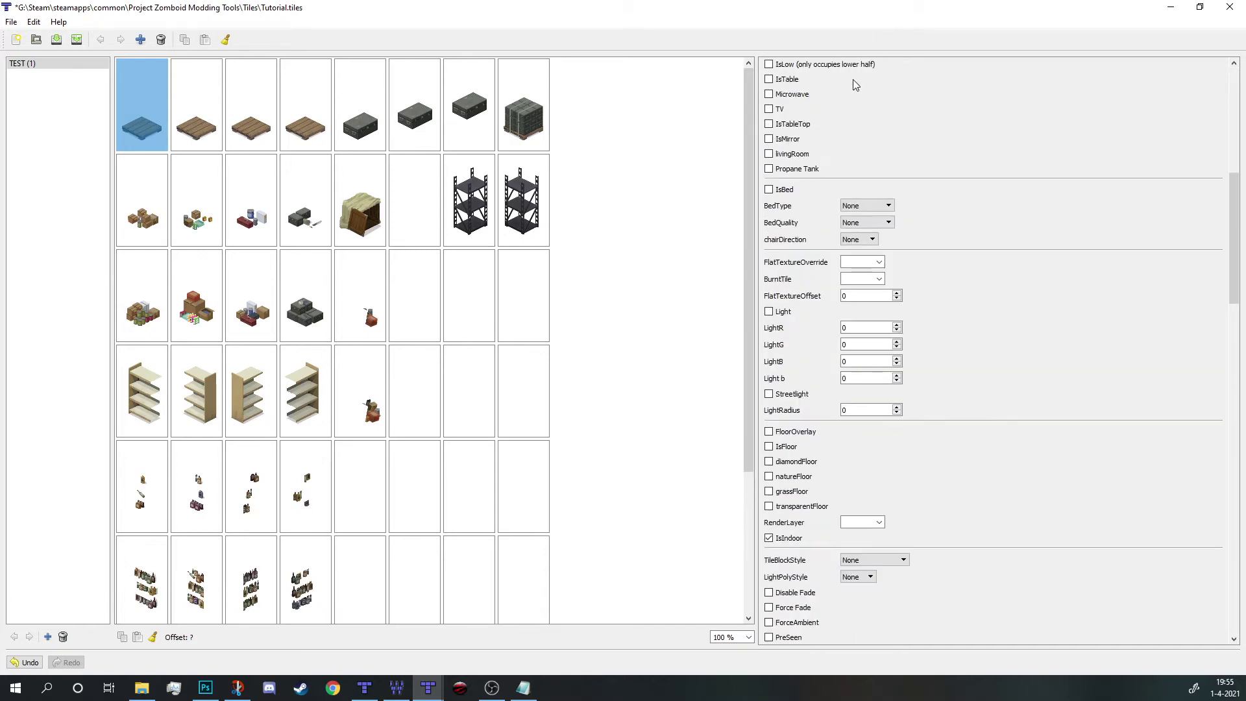
pyautogui.scroll(-15, 870, 104)
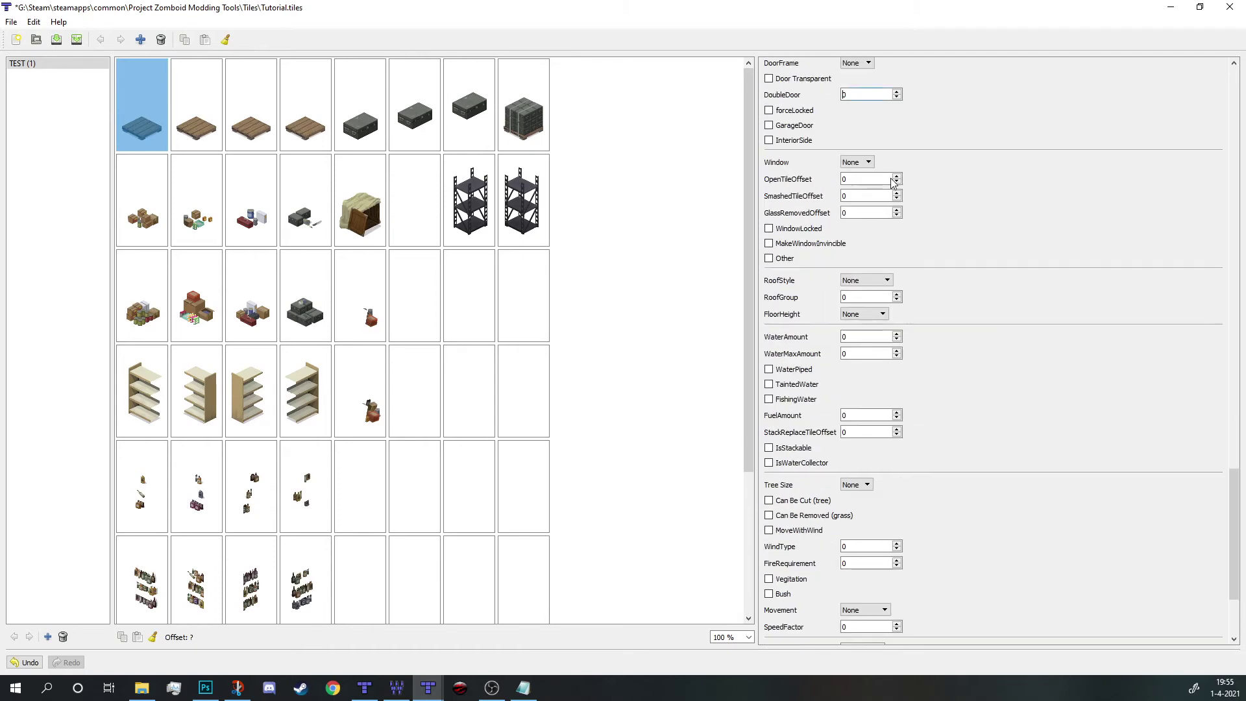
pyautogui.scroll(-4, 894, 183)
pyautogui.moveTo(1237, 538); pyautogui.dragTo(1169, 45)
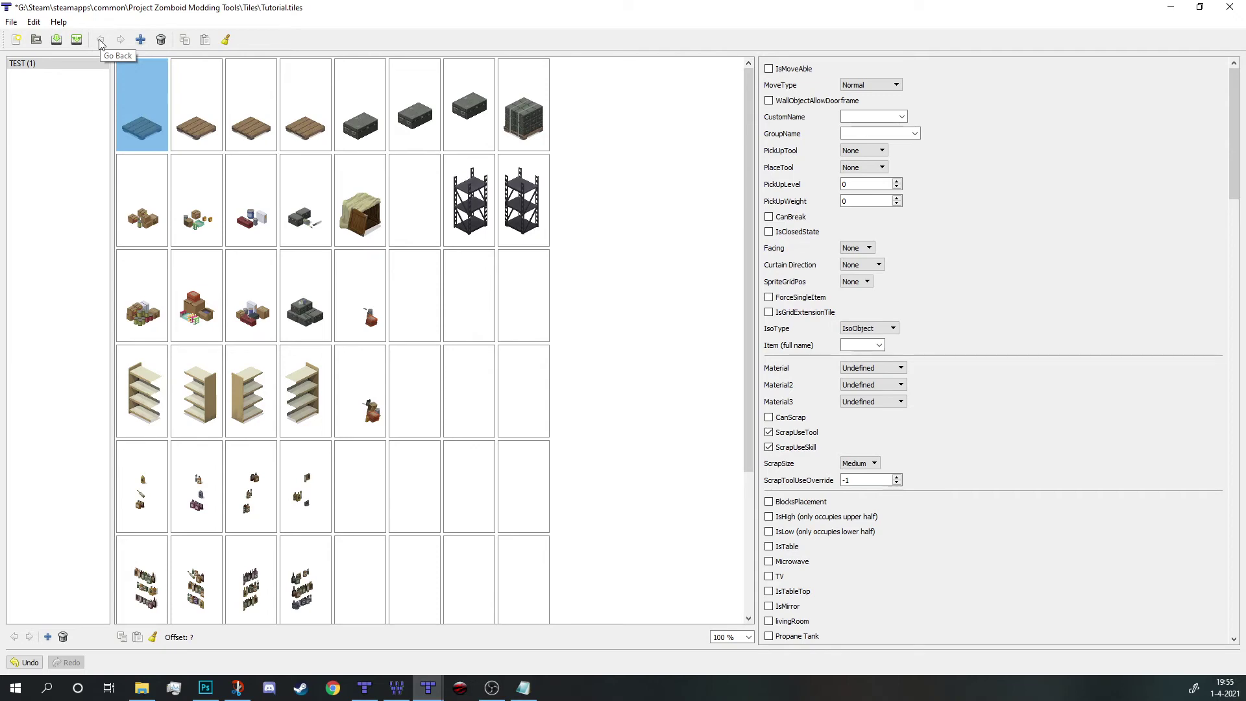
# Discard the unsaved Tutorial changes and load newtiledefinitions.tiles through File > Open
pyautogui.click(11, 21)
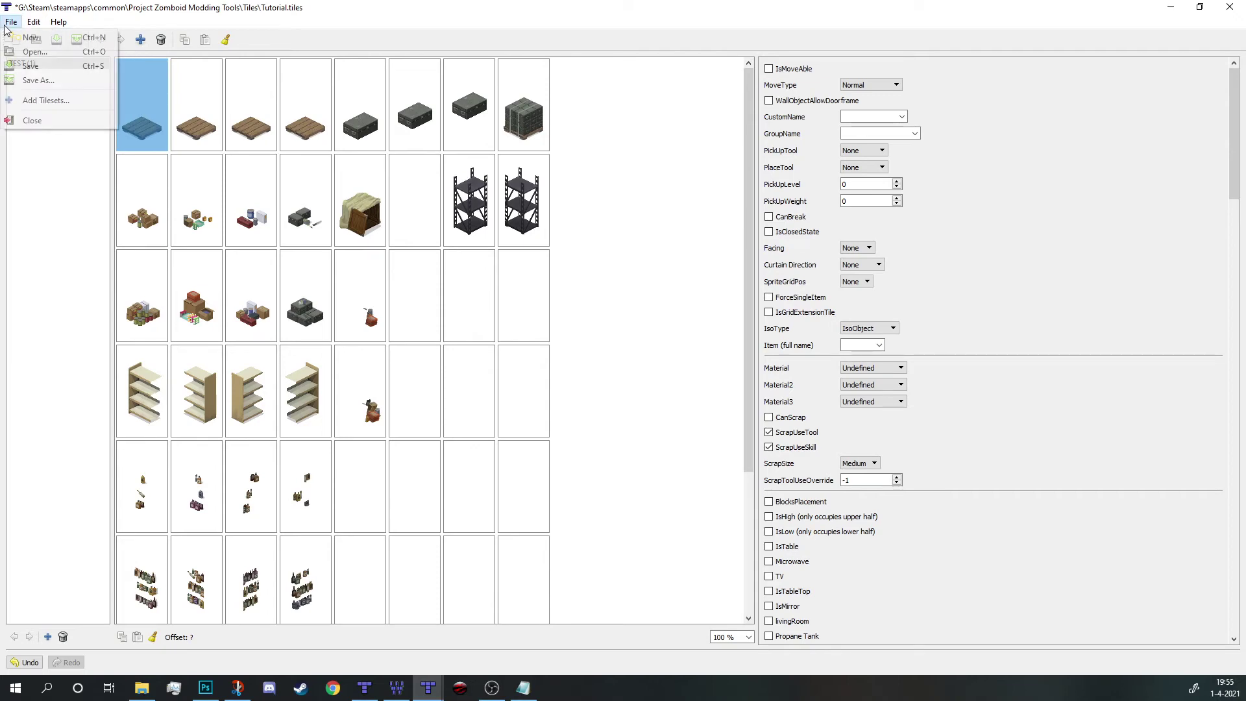
pyautogui.click(36, 60)
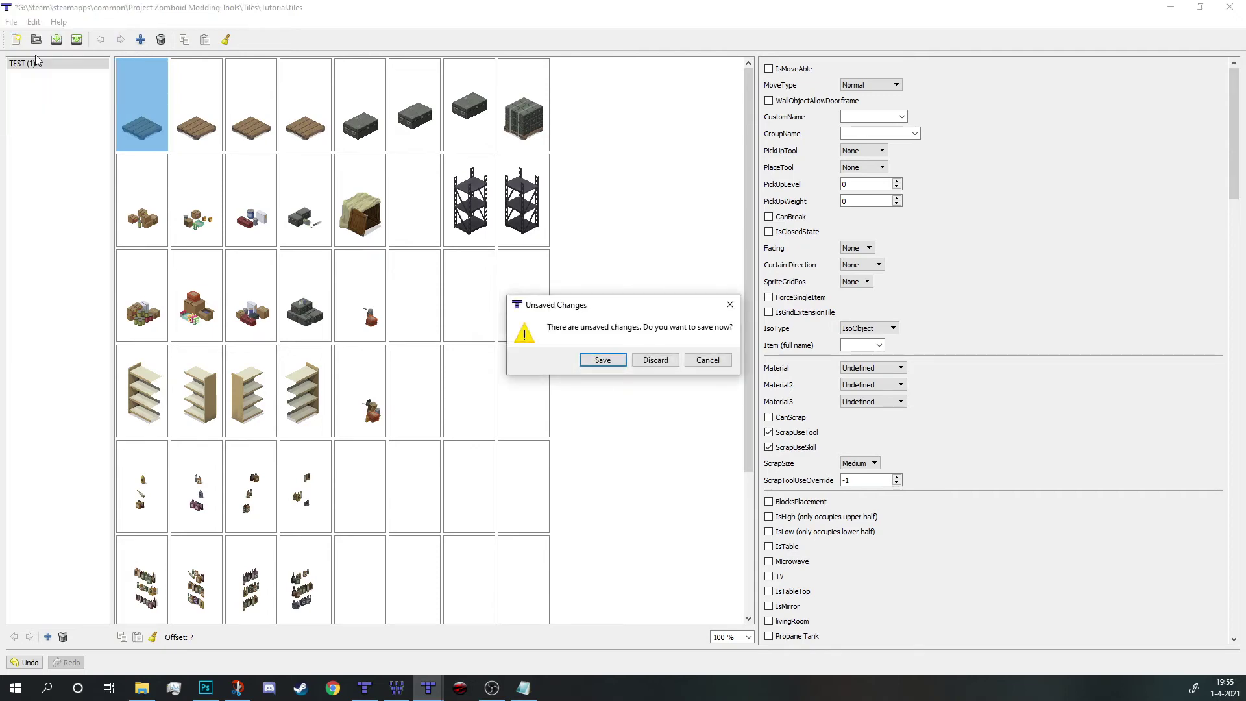
pyautogui.click(657, 361)
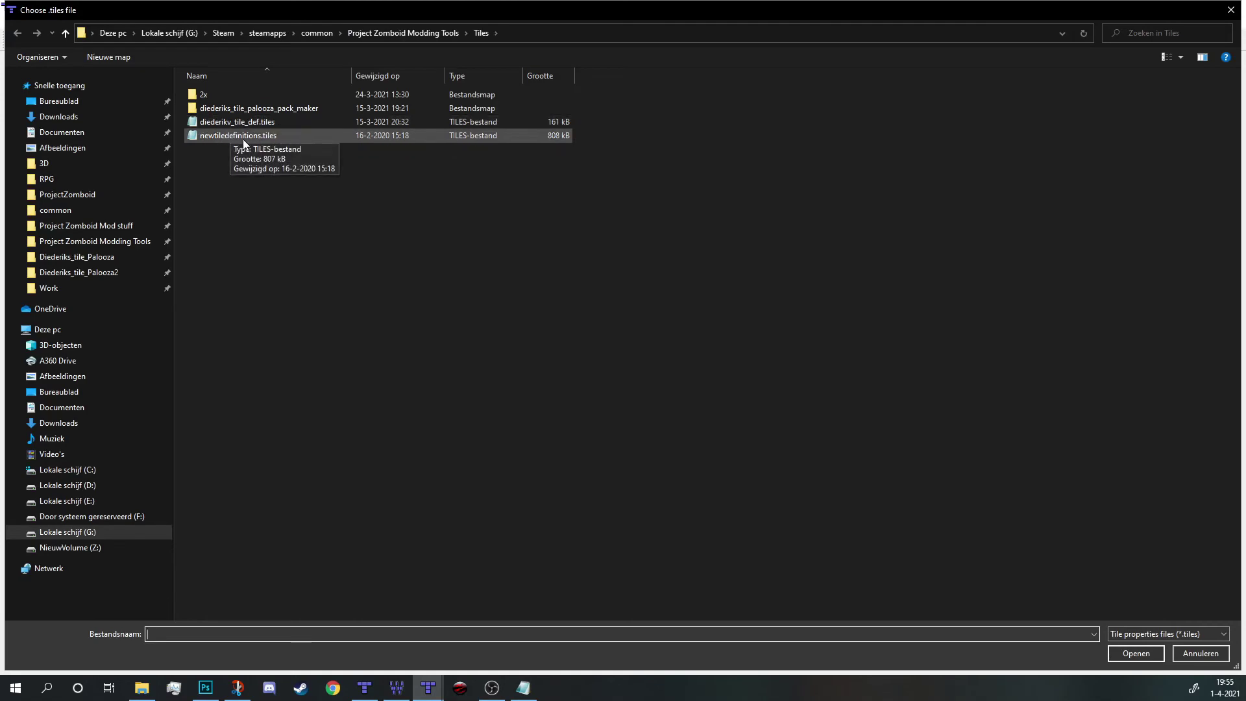
pyautogui.doubleClick(240, 136)
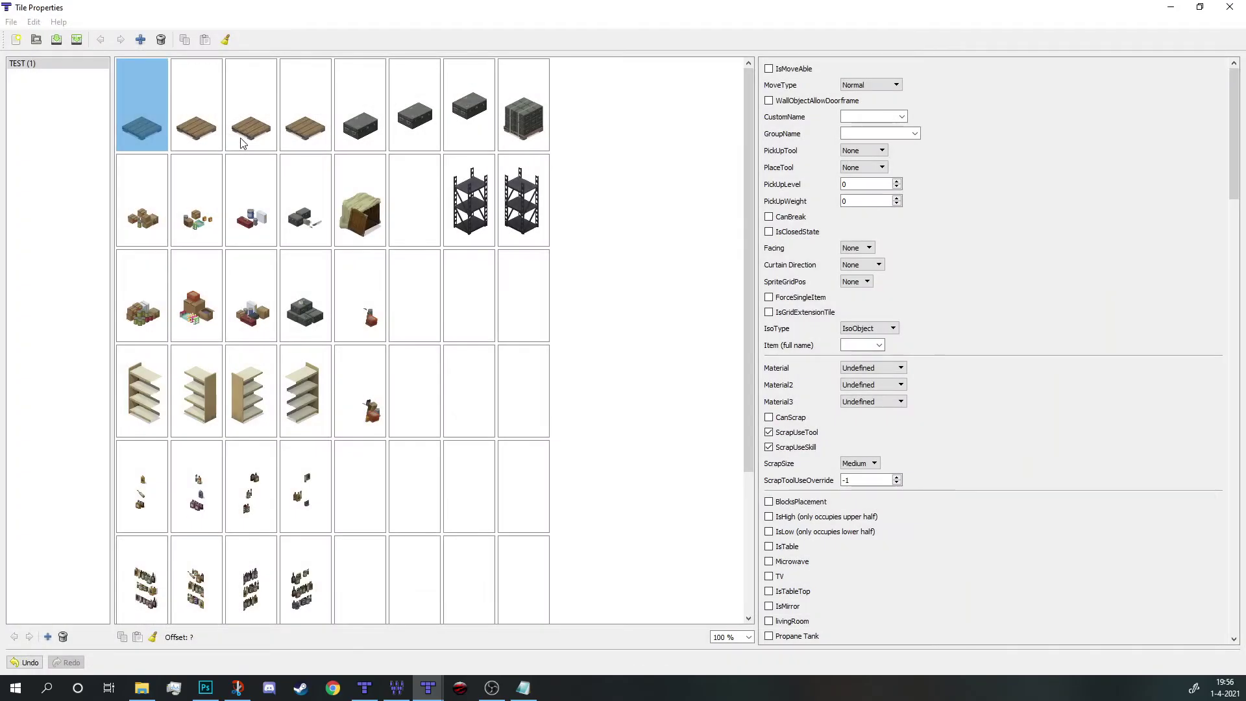
# View overlay_messages_wall_01, then roofs_01 and inspect two roof tiles' properties
pyautogui.scroll(-15, 159, 100)
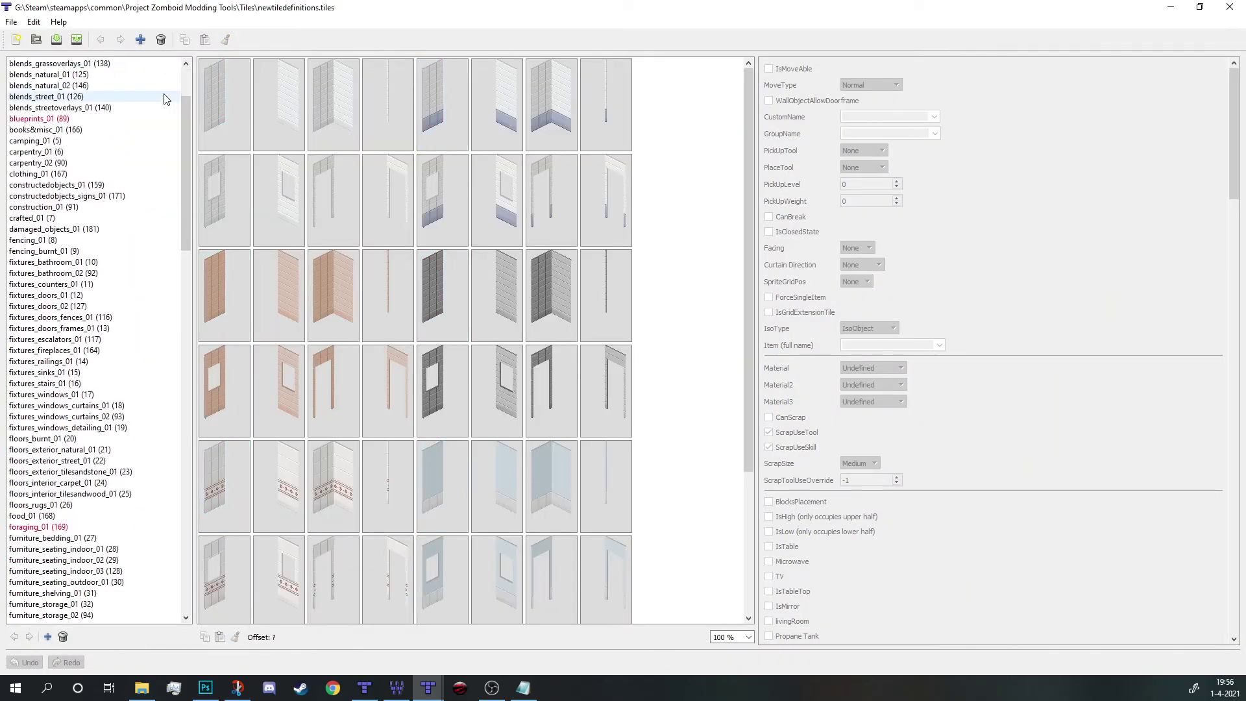
pyautogui.scroll(-20, 149, 108)
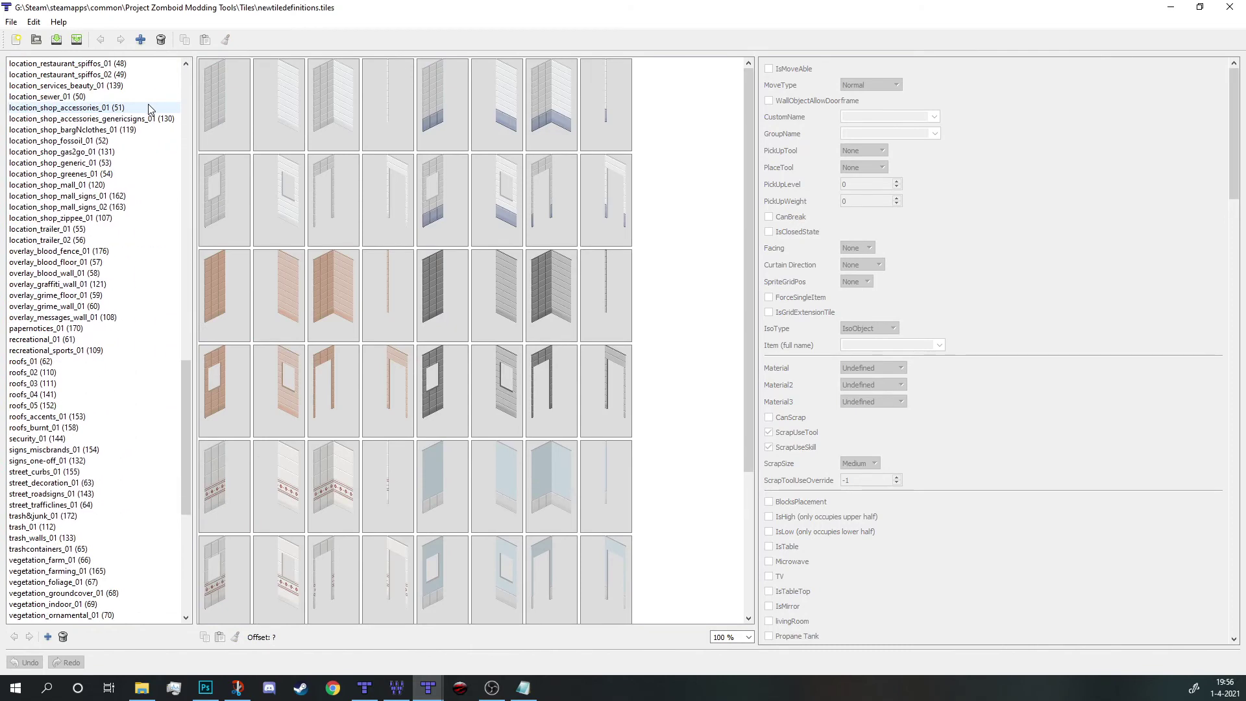
pyautogui.click(126, 185)
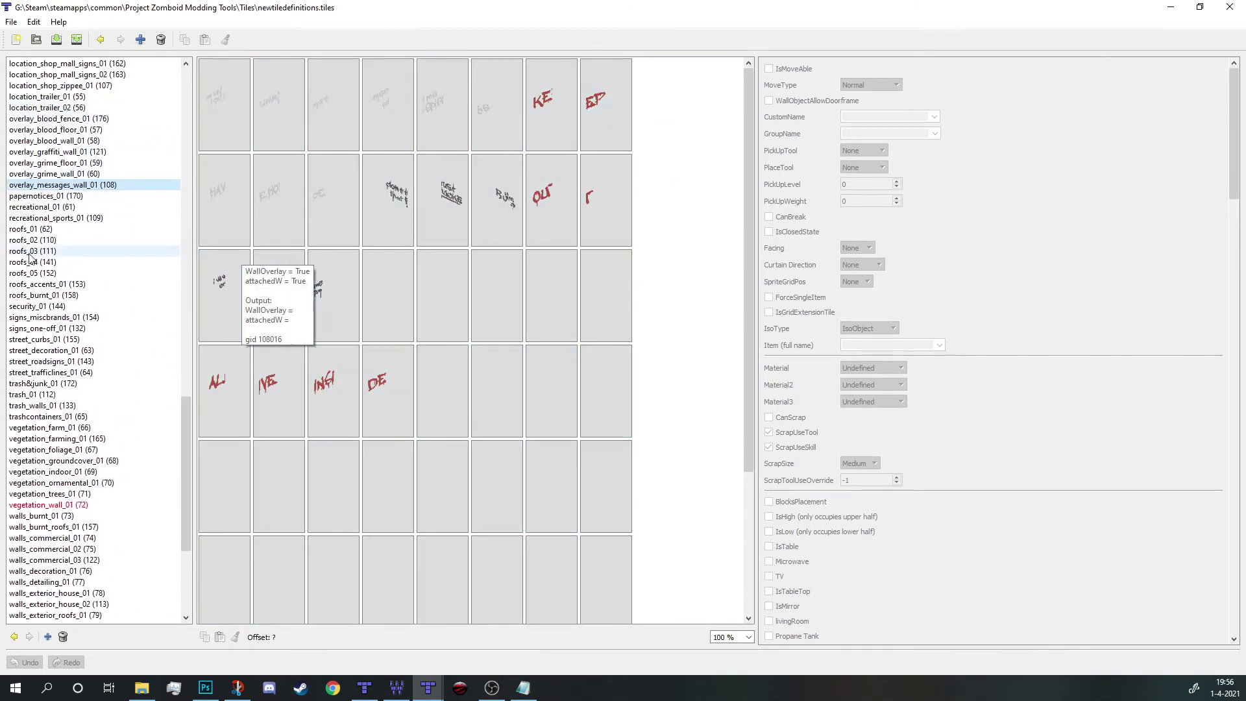
pyautogui.click(170, 229)
pyautogui.click(390, 192)
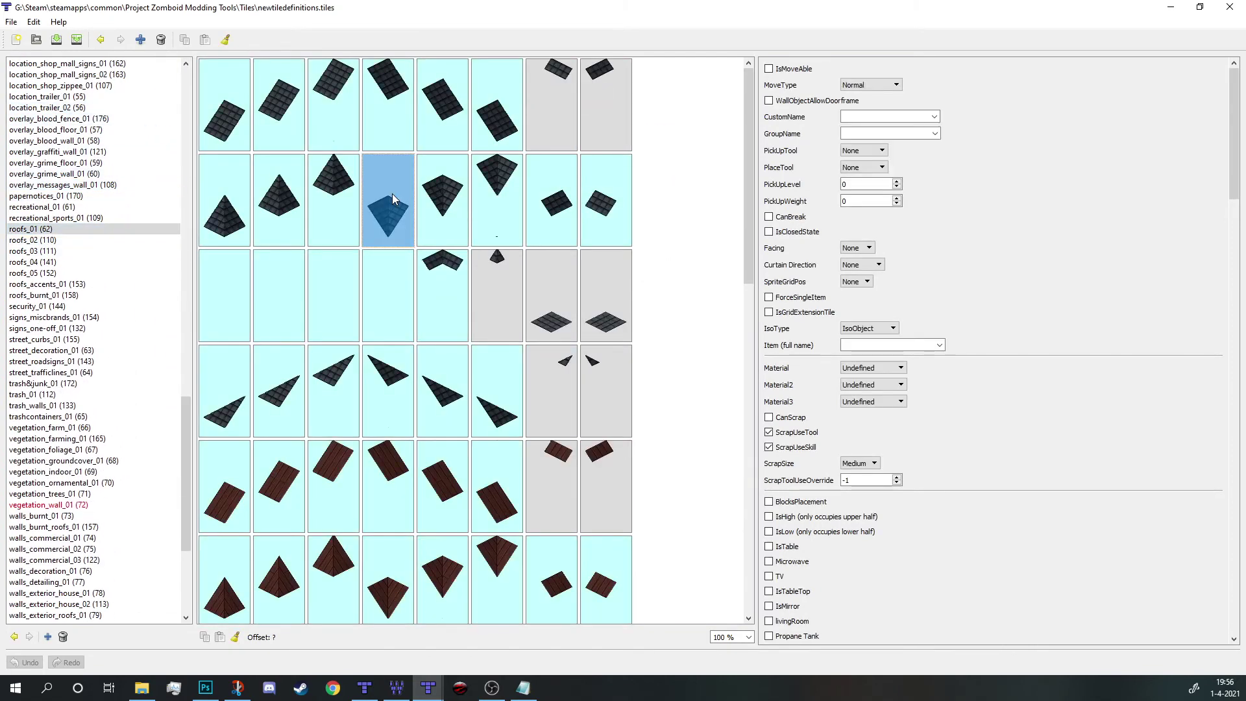
pyautogui.click(296, 109)
pyautogui.scroll(-10, 952, 129)
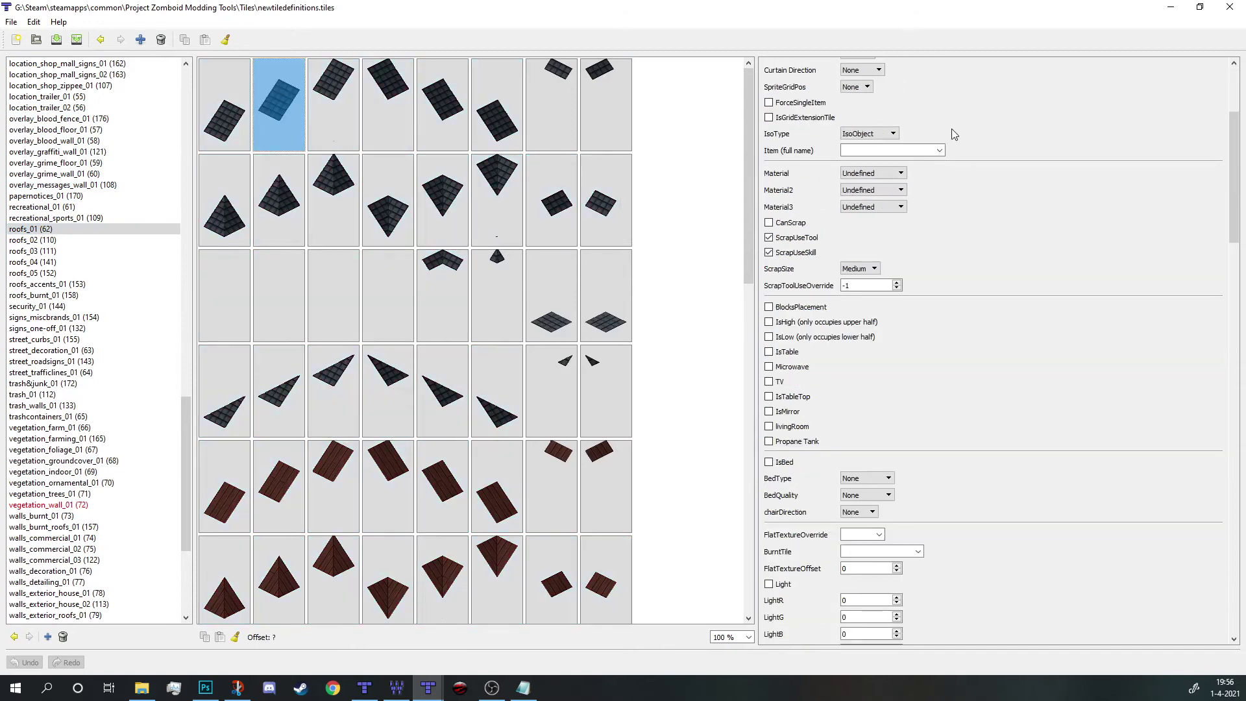
# Browse street_roadsigns_01, street_decoration_01, appliances_television_01, blends_natural_01, blends_streetoverlays_01 and the books tiles
pyautogui.click(83, 359)
pyautogui.click(82, 351)
pyautogui.moveTo(187, 434); pyautogui.dragTo(187, 106)
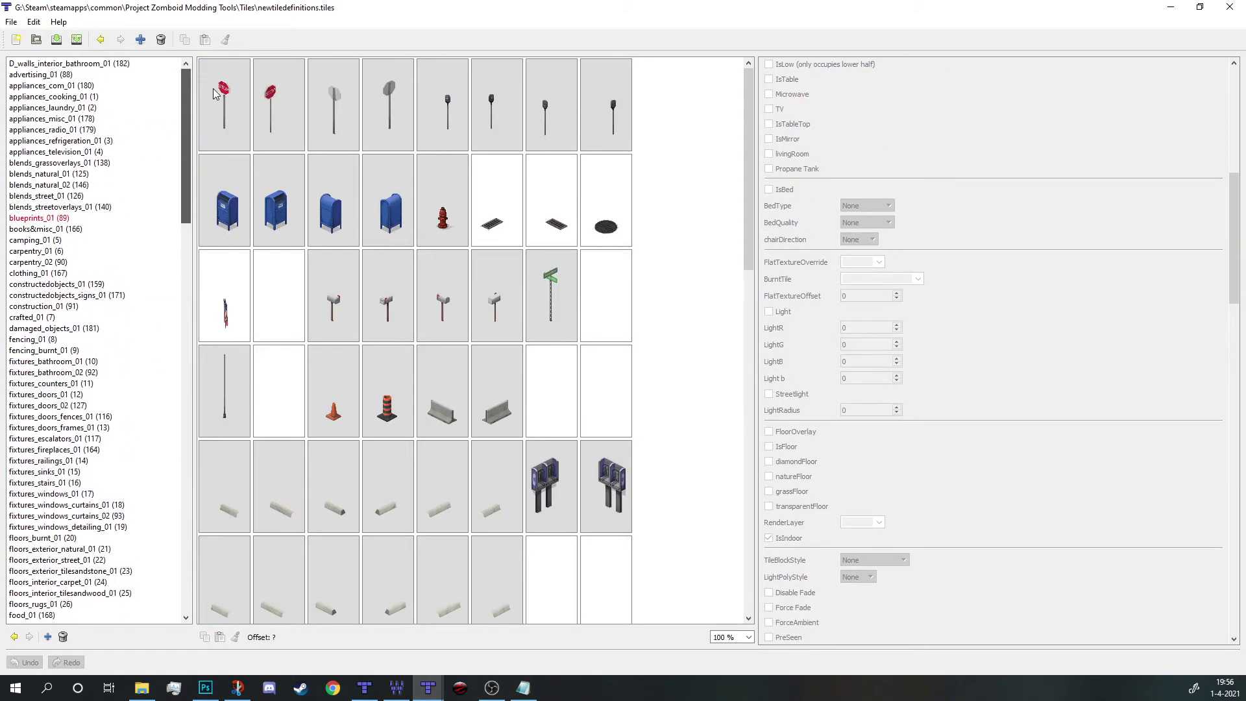
pyautogui.click(65, 152)
pyautogui.click(65, 174)
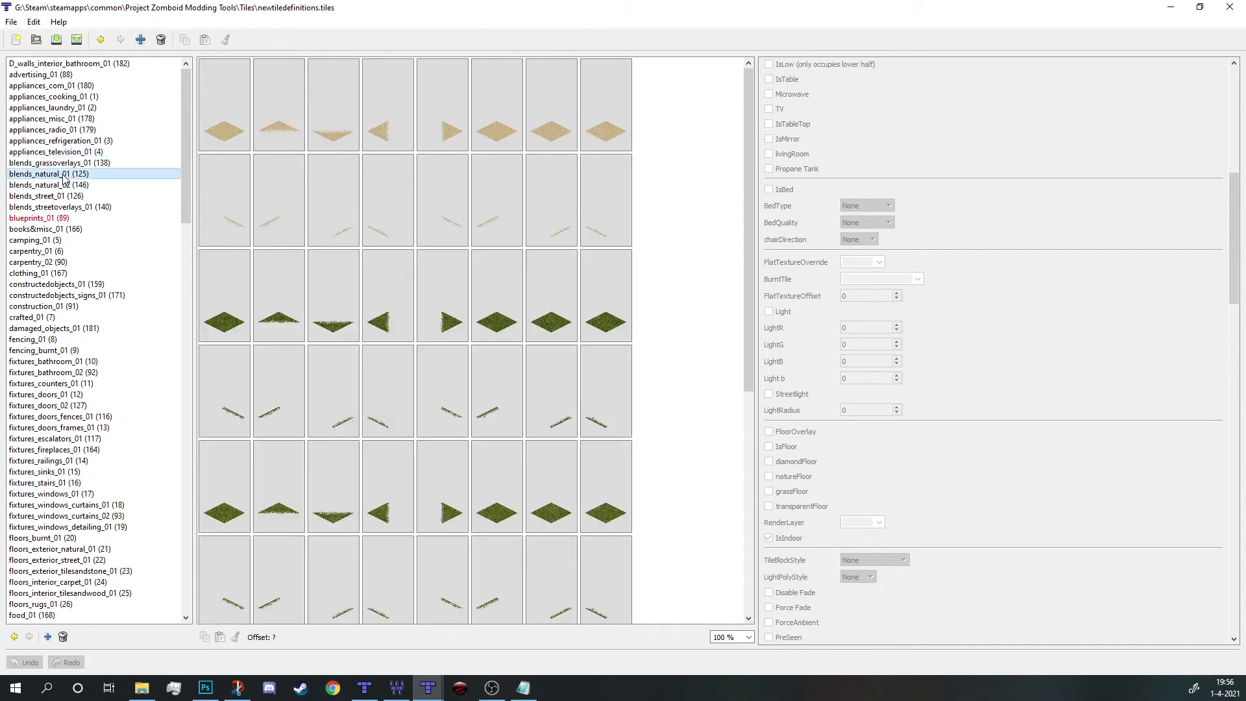
pyautogui.click(65, 207)
pyautogui.click(65, 229)
# Browse crafted_01, damaged_objects_01, fixtures_bathroom_01 and fencing tilesets, inspect a burnt fence, then select fixtures_bathroom_02
pyautogui.click(65, 318)
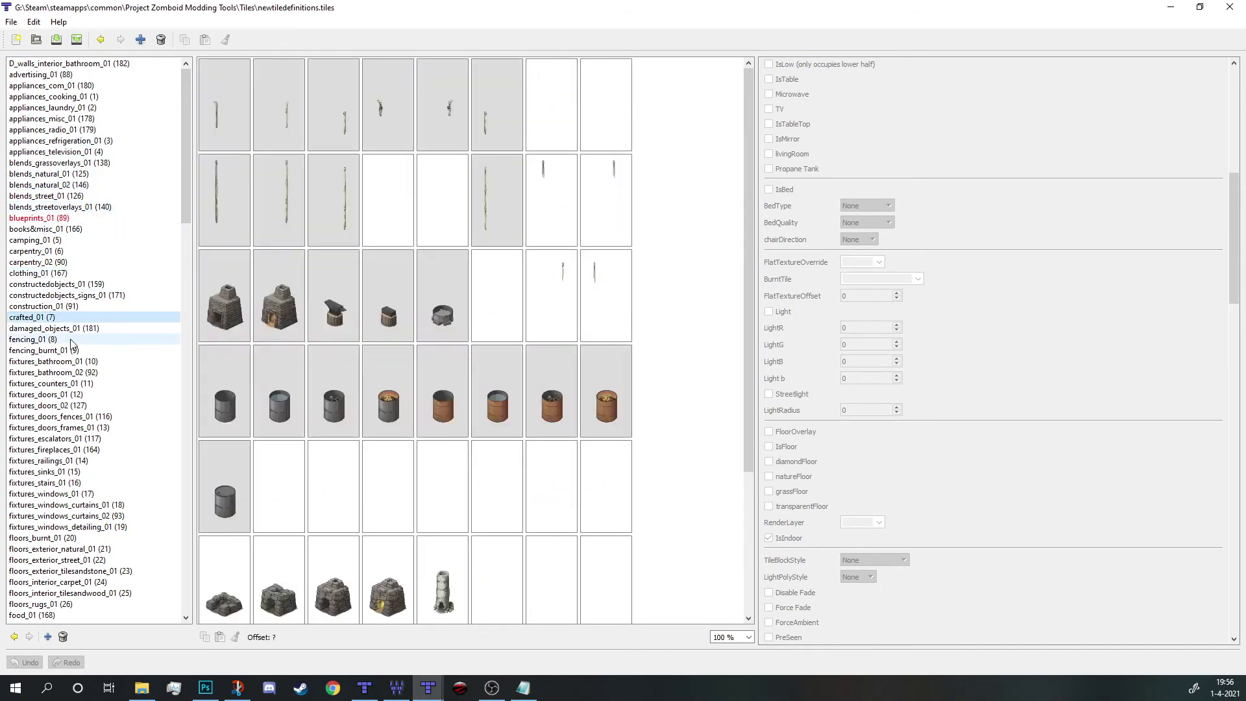
pyautogui.click(70, 328)
pyautogui.click(79, 361)
pyautogui.click(79, 338)
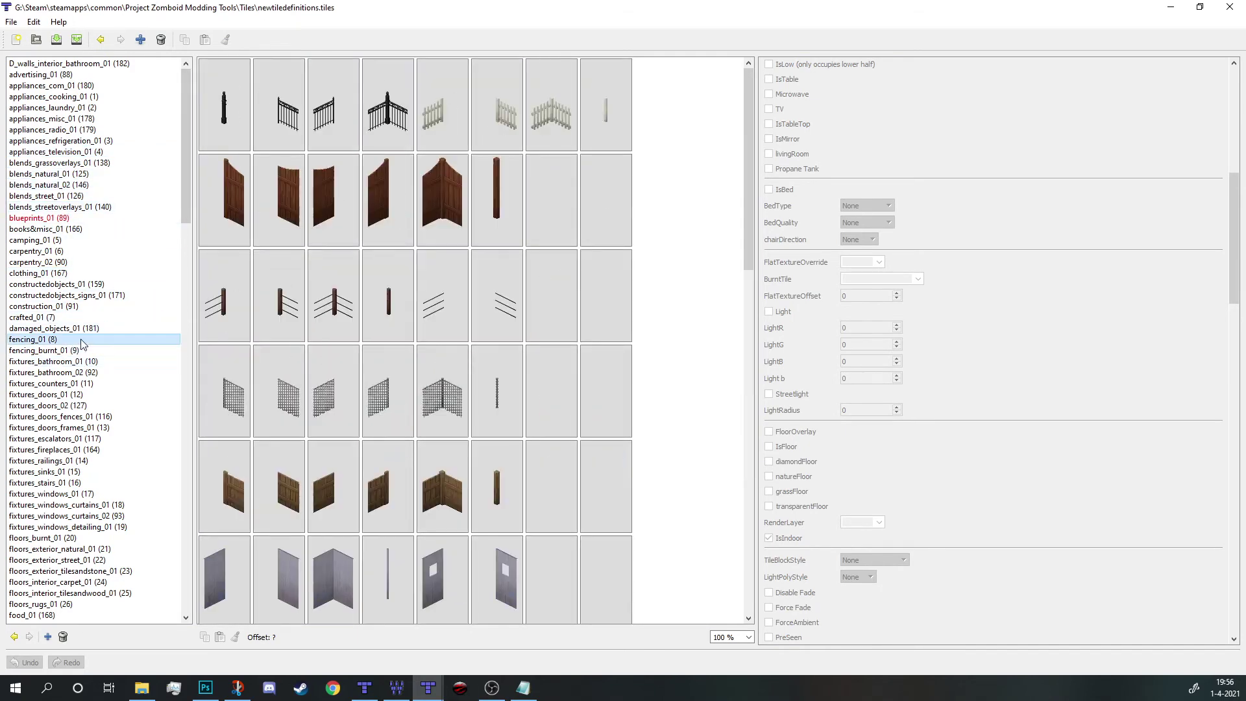
pyautogui.click(82, 351)
pyautogui.click(219, 190)
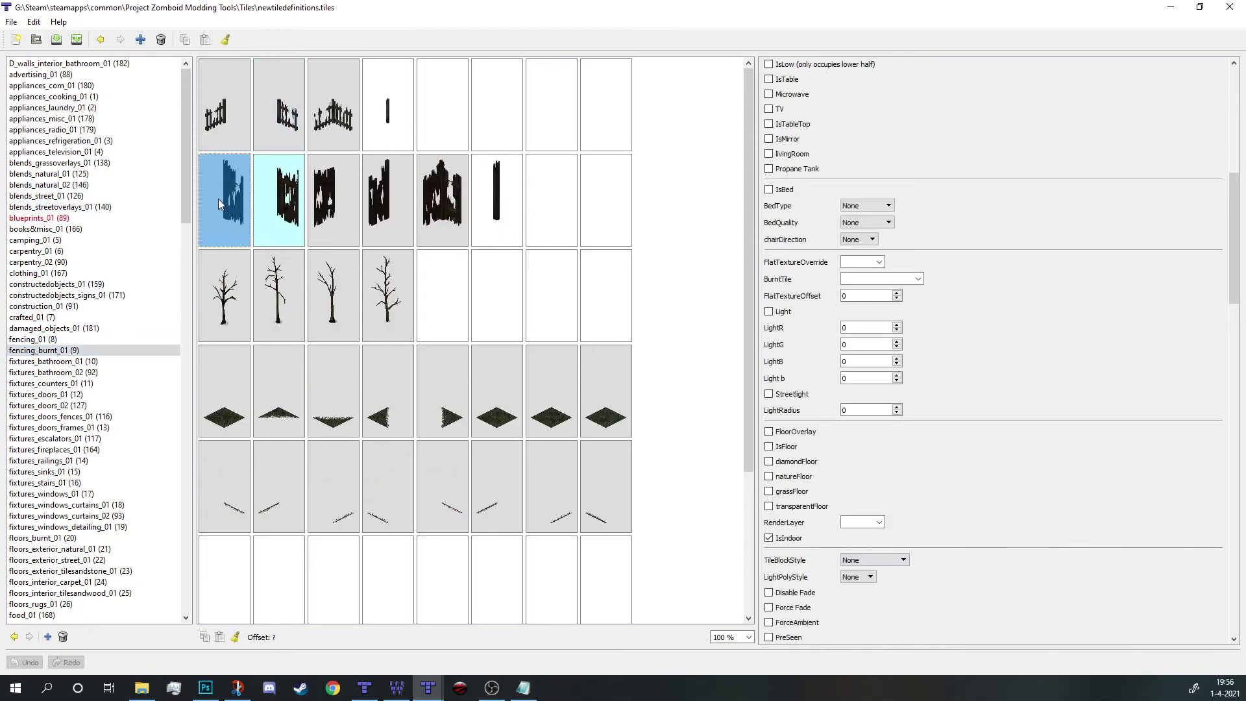
pyautogui.scroll(5, 928, 197)
pyautogui.scroll(2, 928, 197)
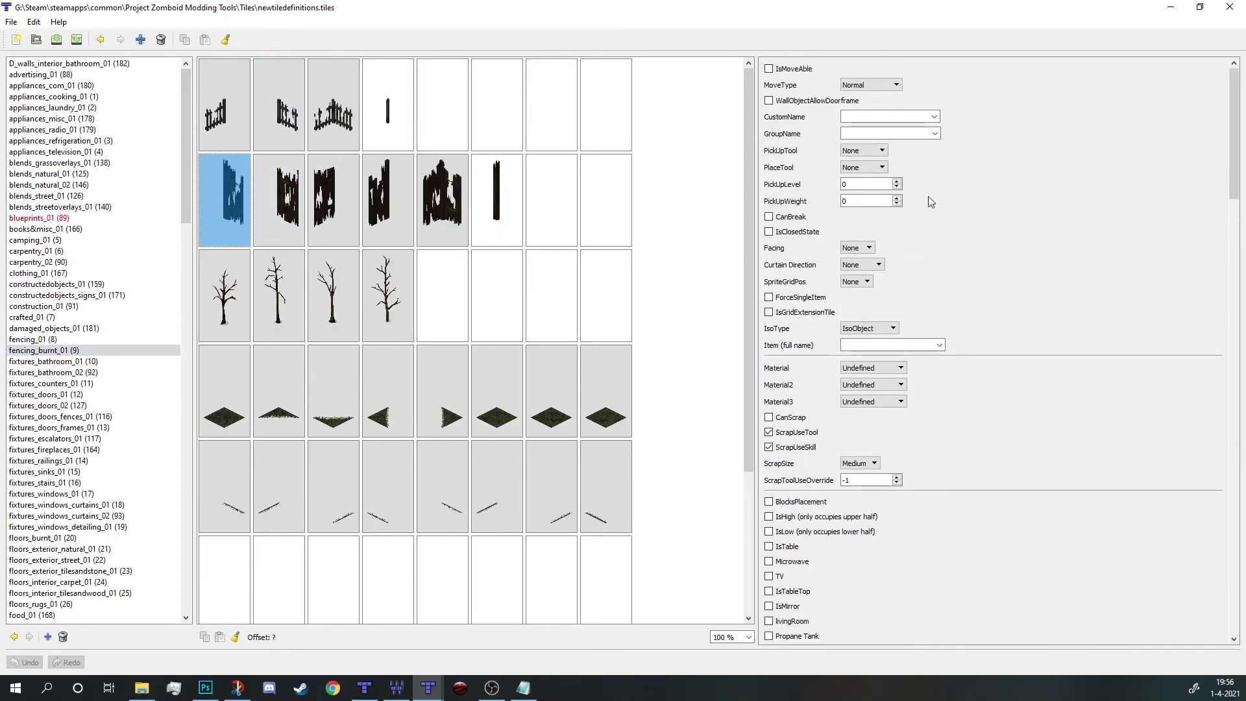
pyautogui.click(76, 372)
# Compare properties of the wall, blue door and toilet-row tiles, such as Door/PlasticHard versus Toilet/Wooden
pyautogui.click(247, 84)
pyautogui.click(216, 273)
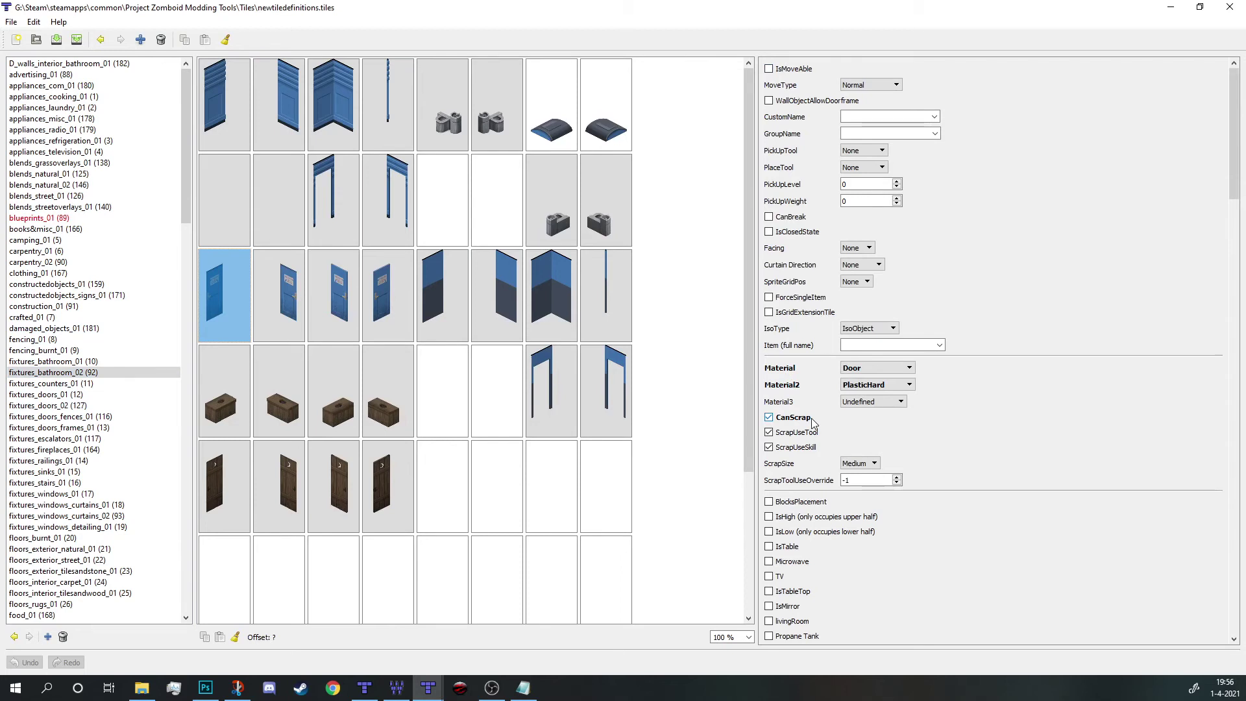
pyautogui.click(268, 334)
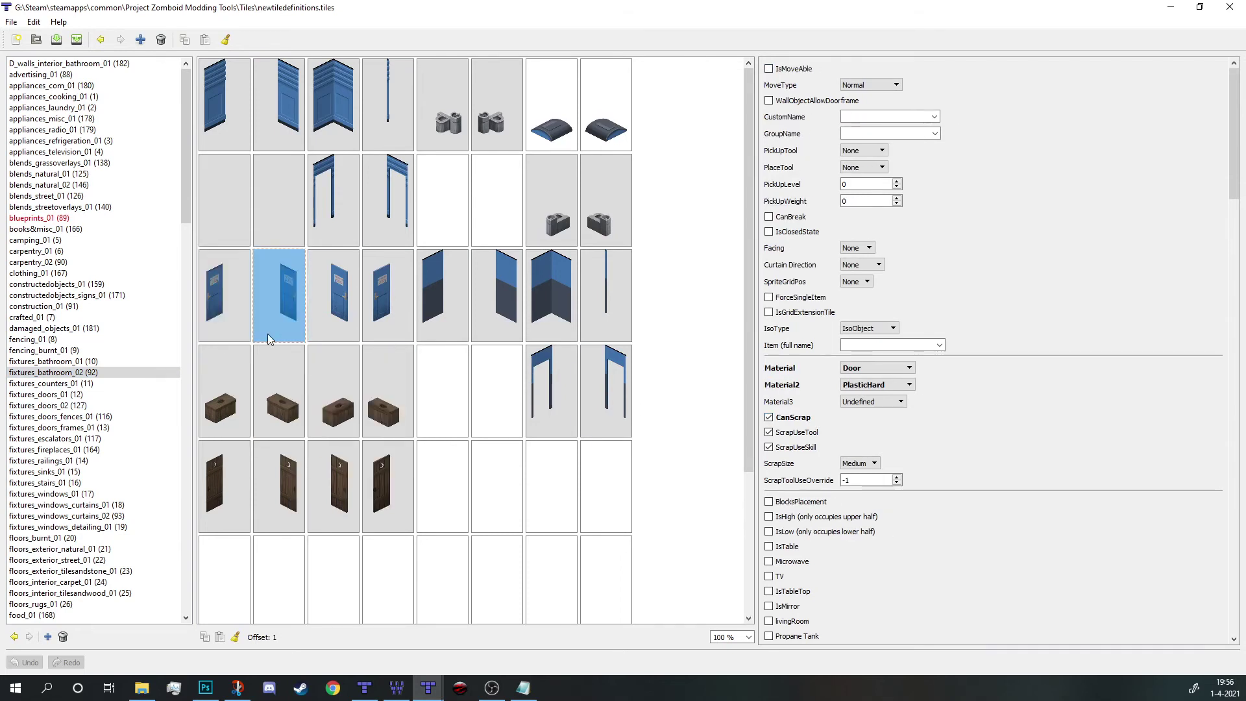
pyautogui.click(279, 393)
pyautogui.click(256, 326)
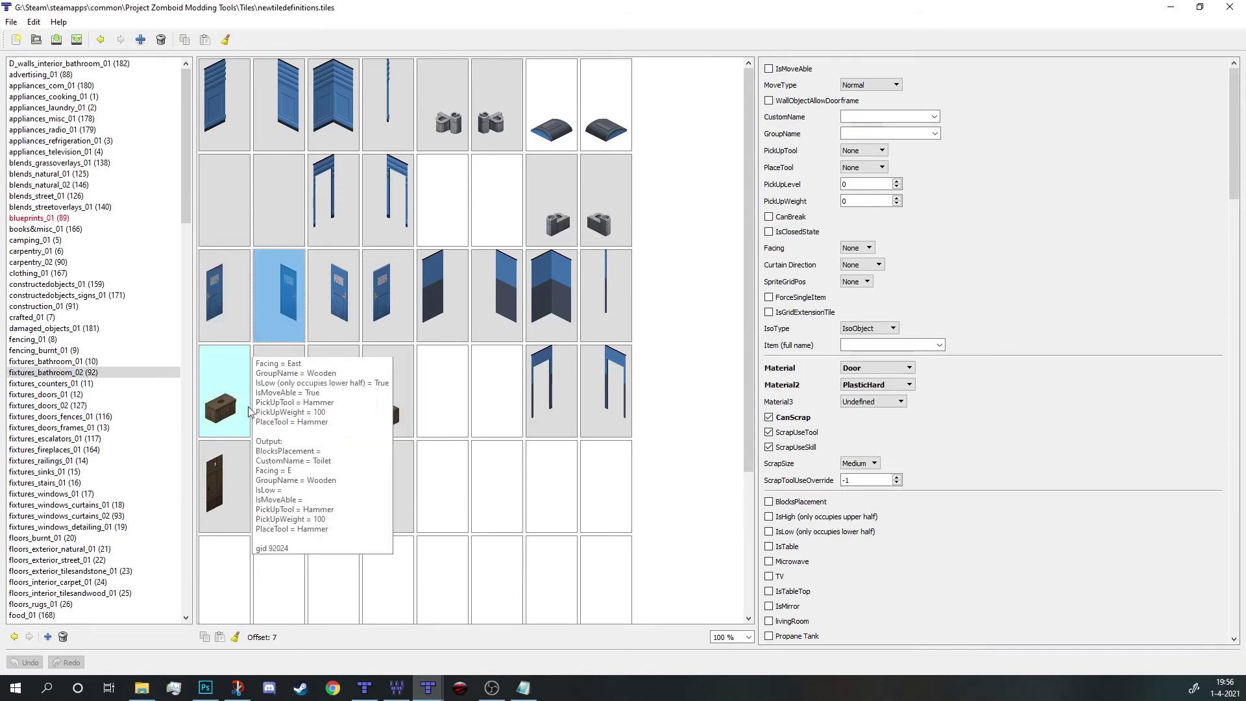
pyautogui.click(333, 389)
pyautogui.click(388, 390)
pyautogui.click(496, 389)
pyautogui.click(604, 383)
# Recheck the dark wall door, blue door and first toilet tiles, scrolling the Properties panel down to IsIndoor
pyautogui.click(498, 296)
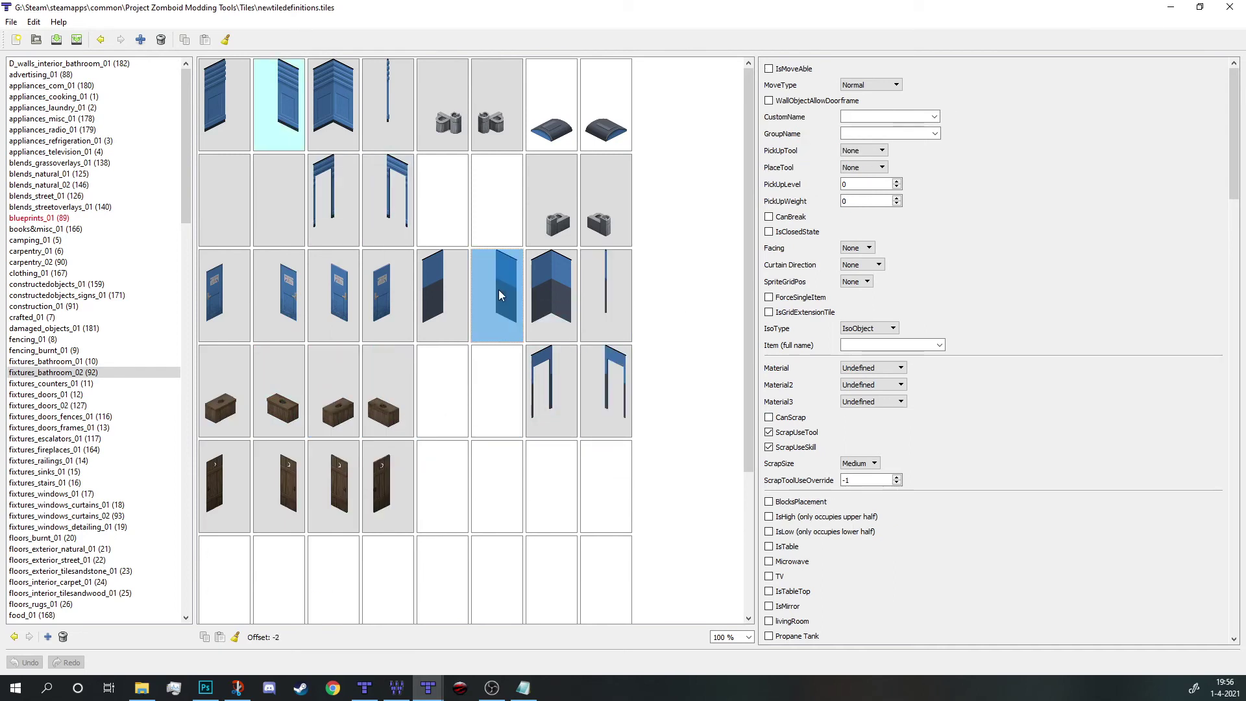
pyautogui.click(384, 305)
pyautogui.click(224, 304)
pyautogui.click(232, 412)
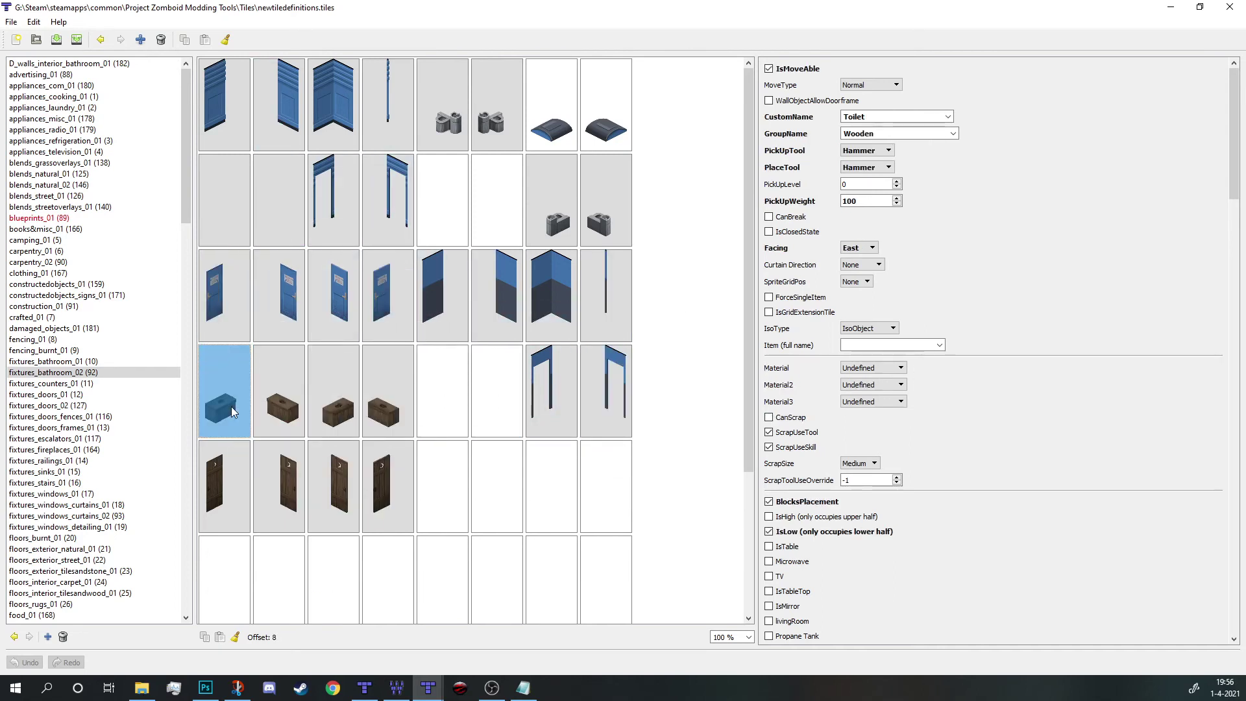
pyautogui.click(223, 298)
pyautogui.scroll(-5, 922, 272)
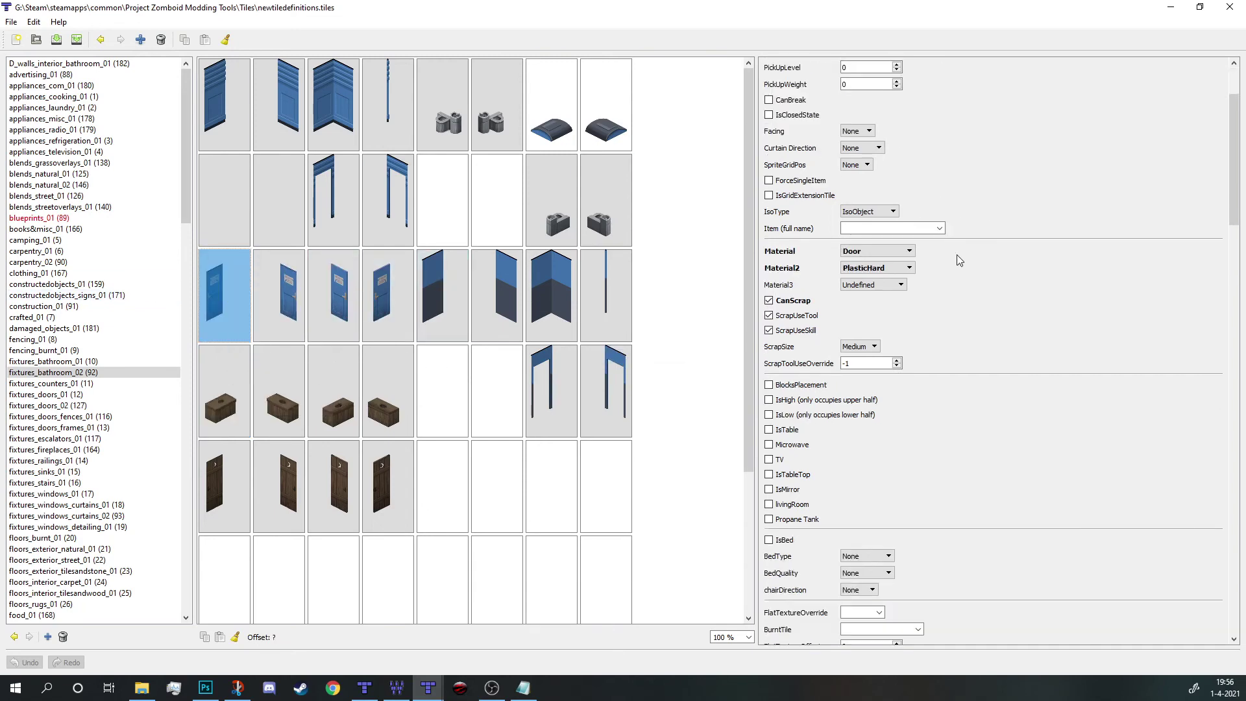
pyautogui.scroll(-8, 898, 246)
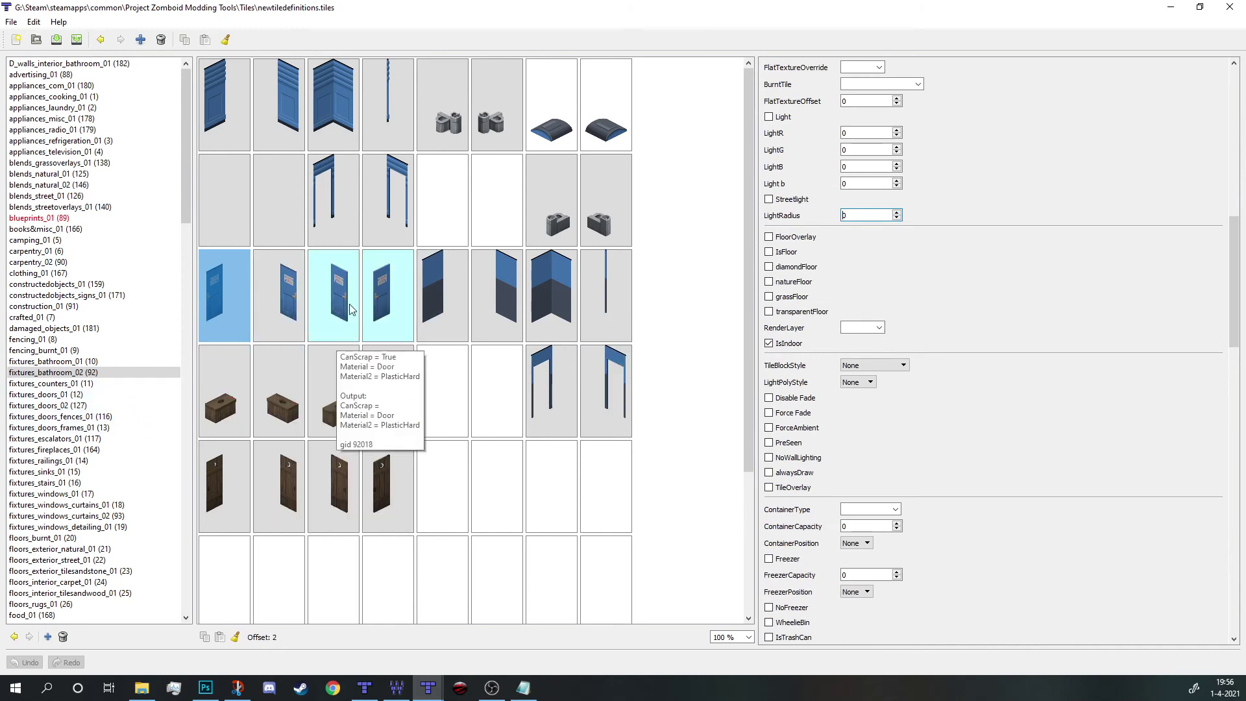
pyautogui.scroll(-2, 351, 309)
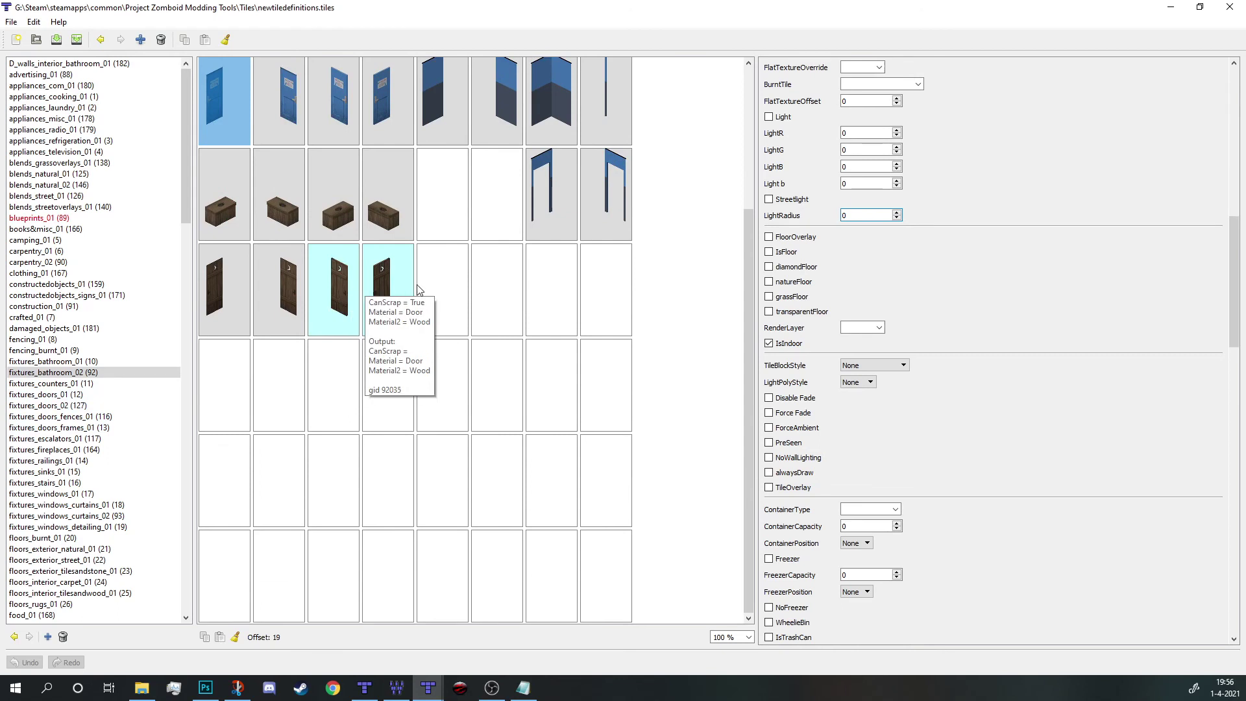
# Show appliances_refrigeration_01 and read the first fridge: ContainerType fridge, ContainerCapacity 40, FreezerCapacity 20
pyautogui.click(419, 686)
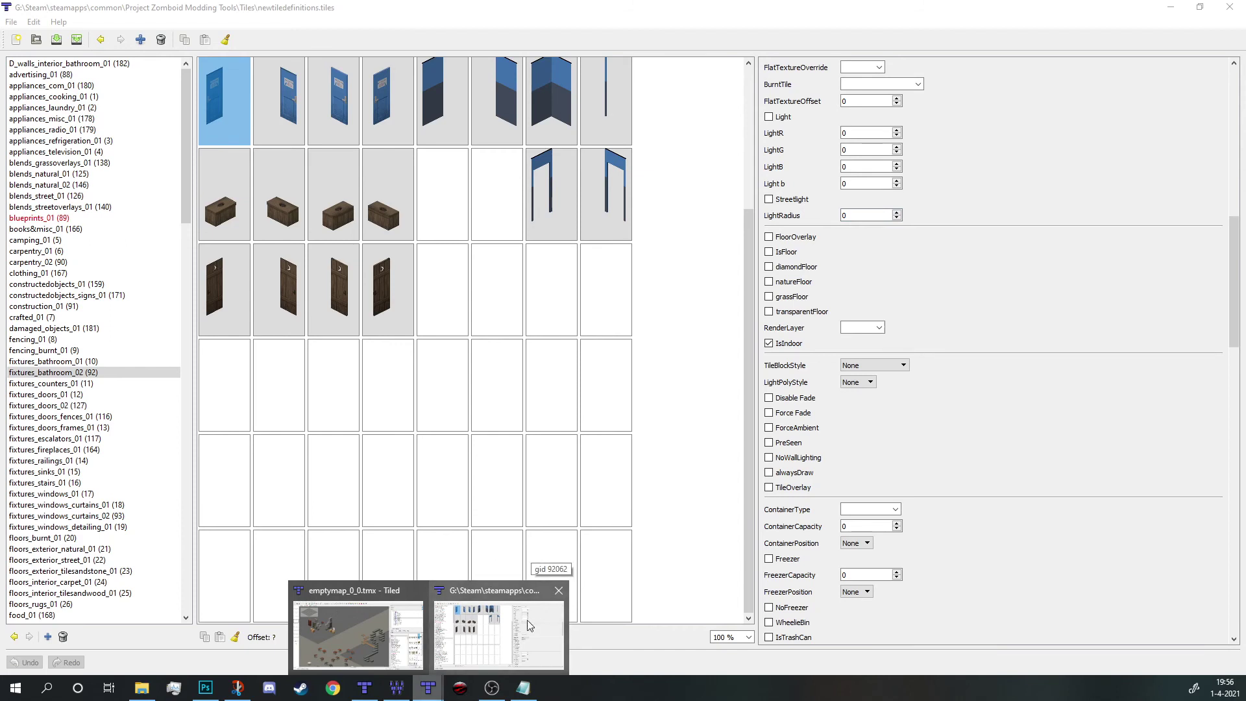
pyautogui.click(683, 345)
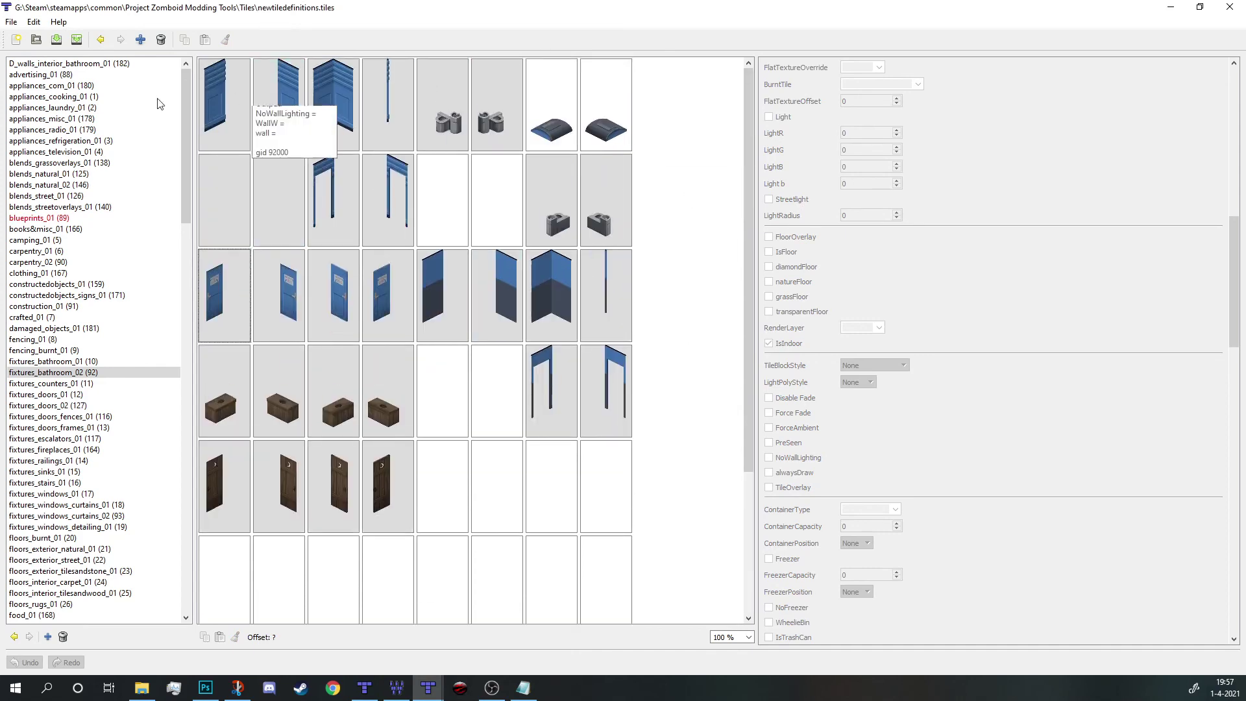
pyautogui.click(29, 142)
pyautogui.click(221, 107)
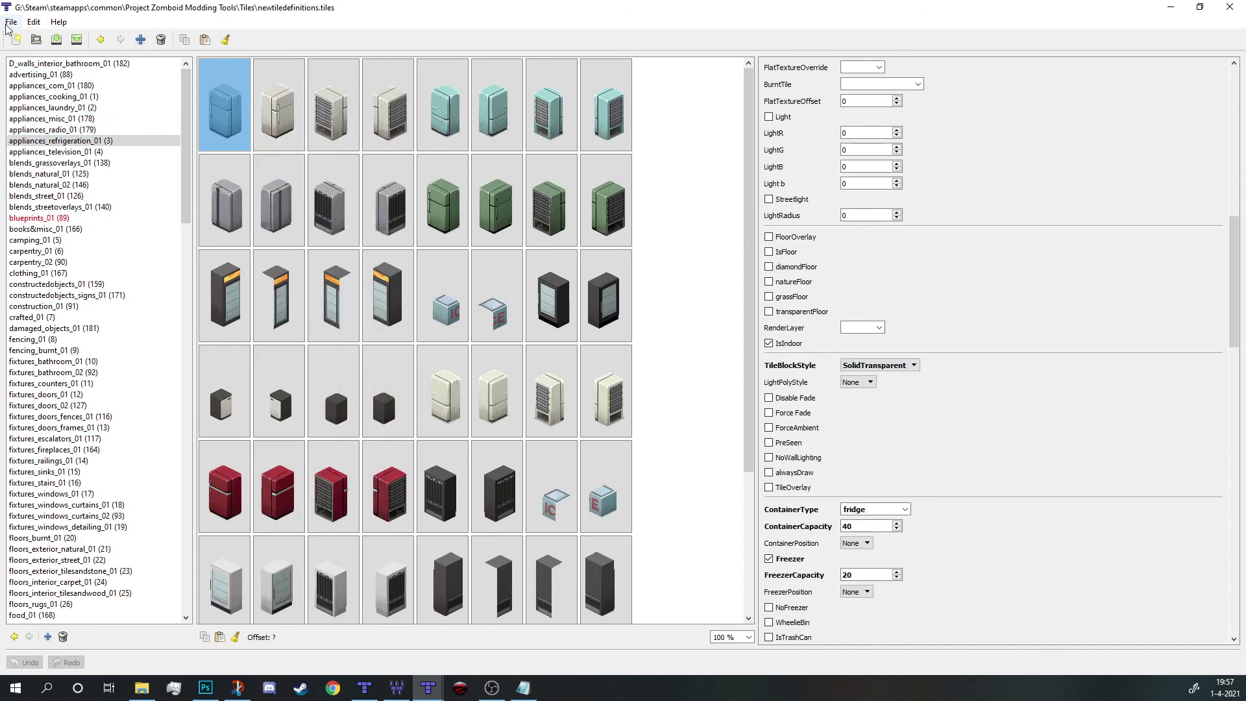
# Add the third fridge tile to the selection, then reopen diederikv_tile_def.tiles showing d_doors_01
pyautogui.keyDown('ctrl'); pyautogui.click(340, 120); pyautogui.keyUp('ctrl')
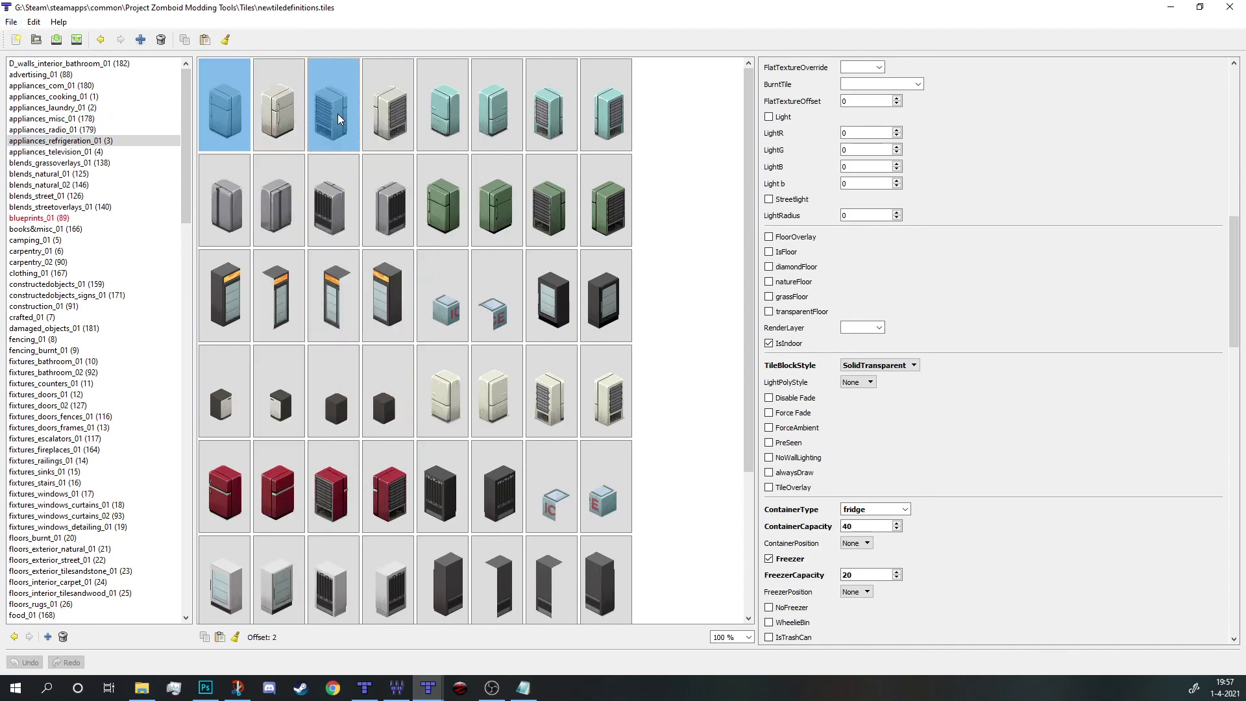
pyautogui.click(10, 22)
pyautogui.click(33, 52)
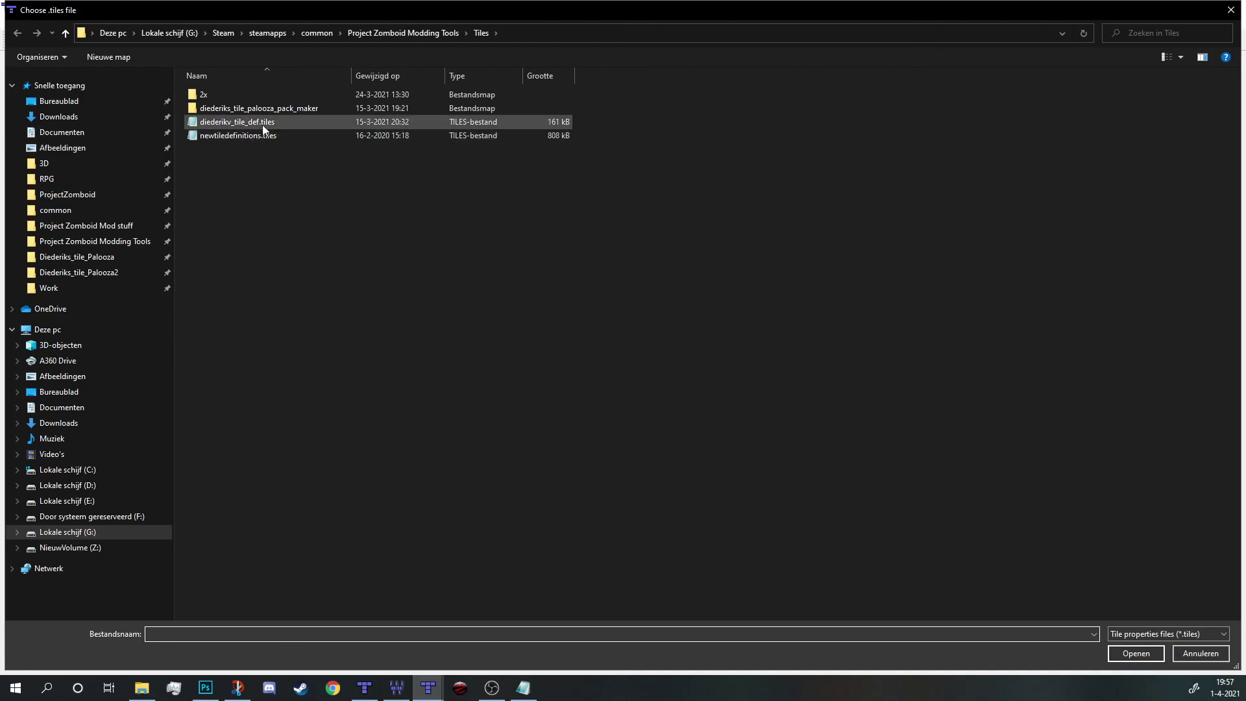
pyautogui.doubleClick(259, 129)
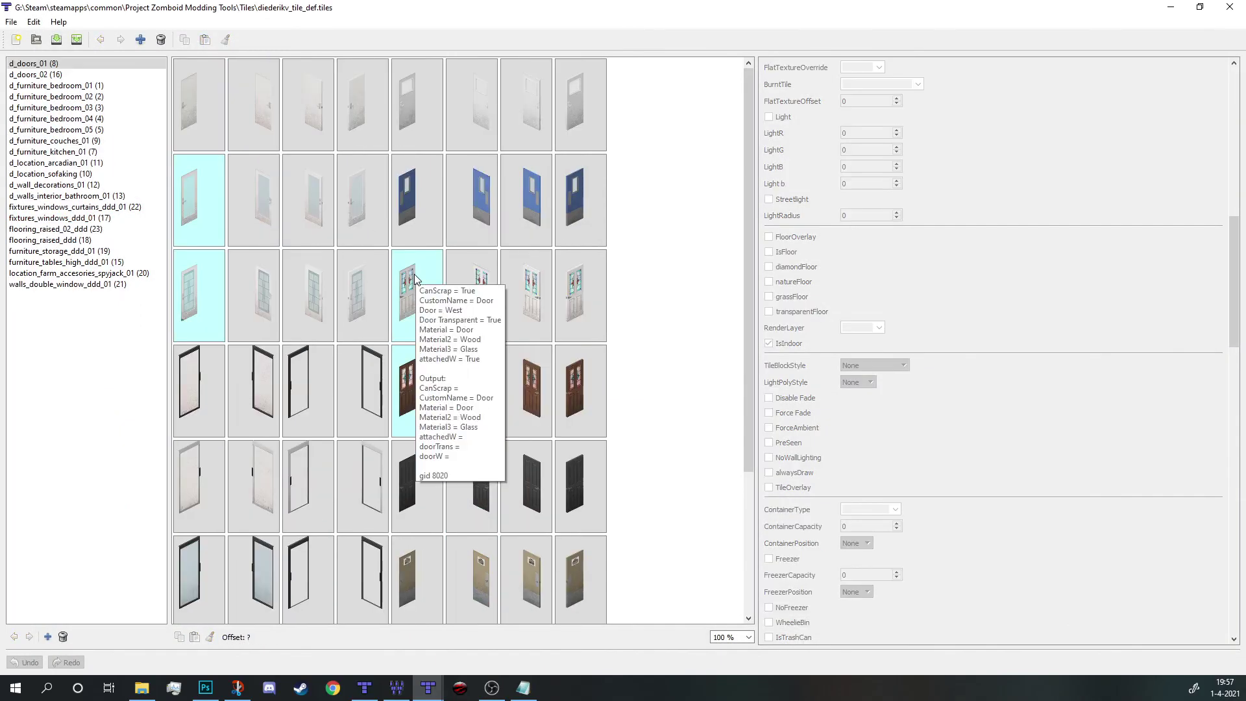